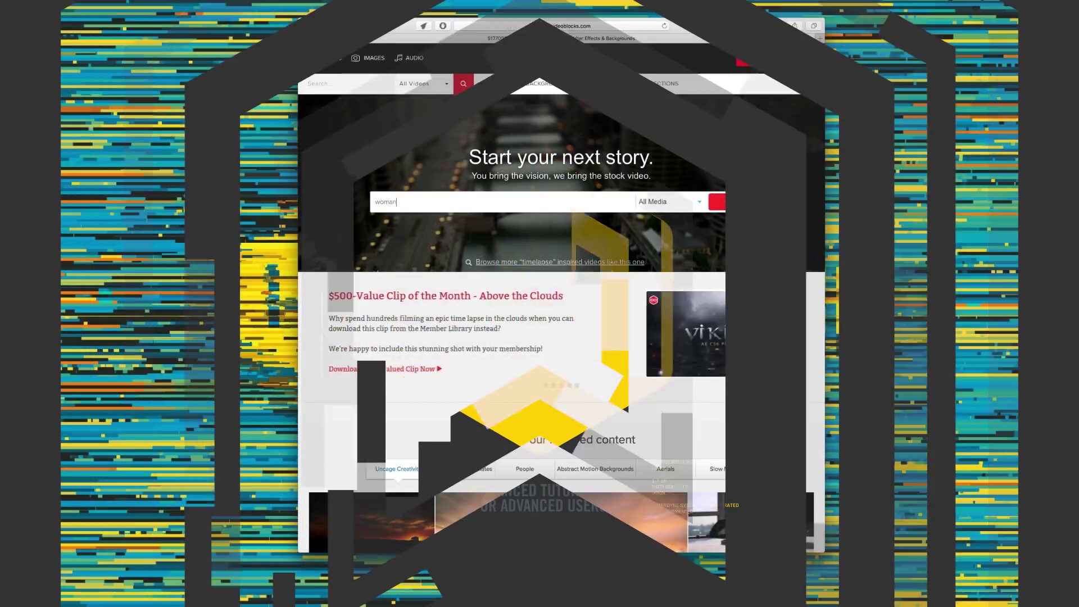
# Search the stock video library for "woman portrait".
pyautogui.write('it')
pyautogui.press('Return')
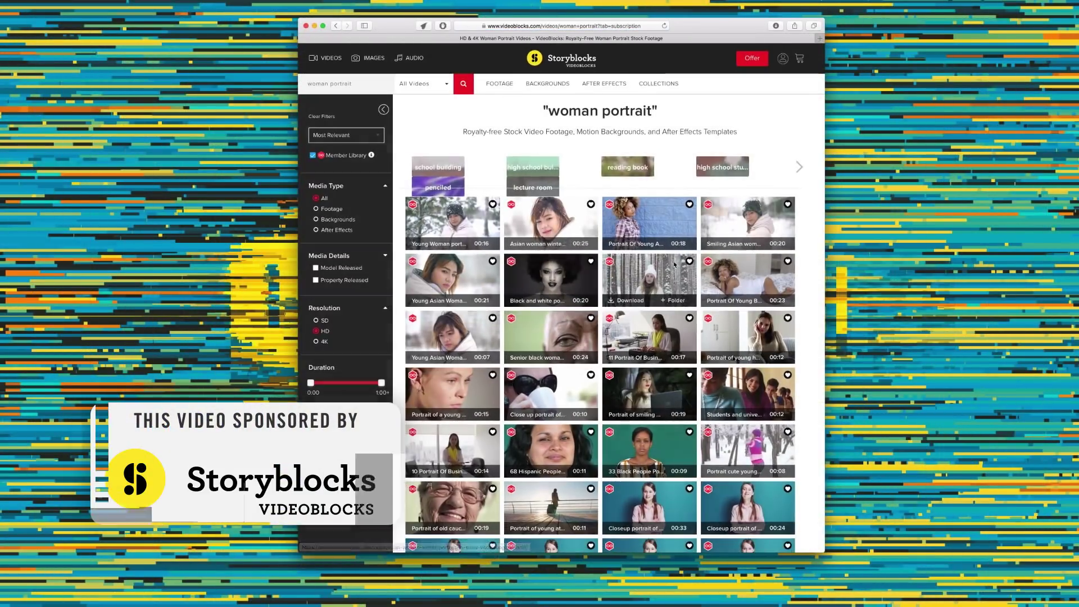
# Find the clip "Close Up on Sexy Eyes With Dark Glamour Makeup" in the results and download it as HD MOV.
pyautogui.scroll(-1, 821, 311)
pyautogui.scroll(-10, 604, 423)
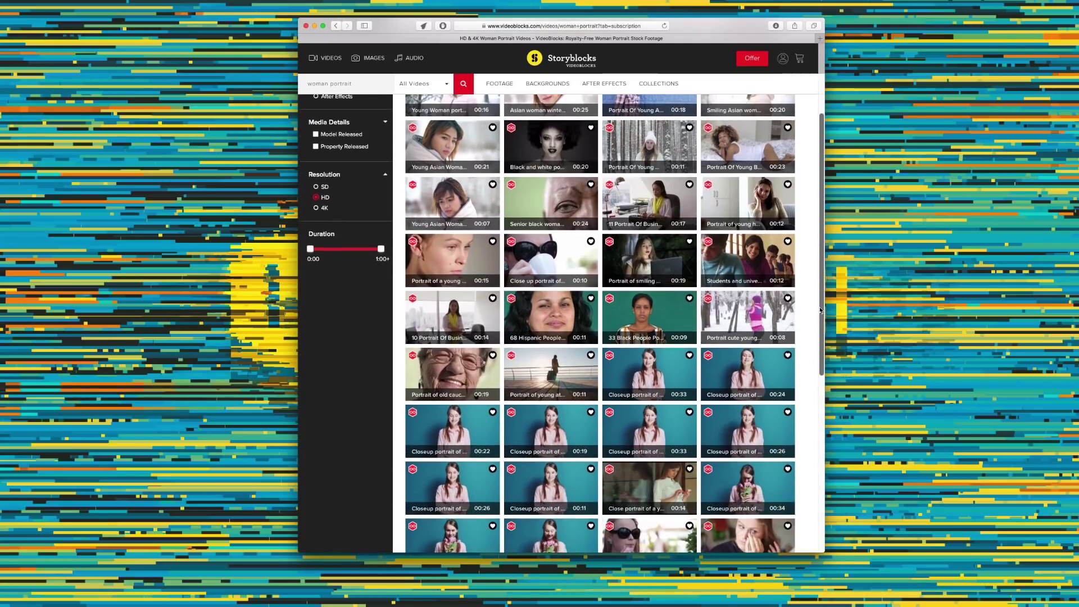
pyautogui.click(606, 435)
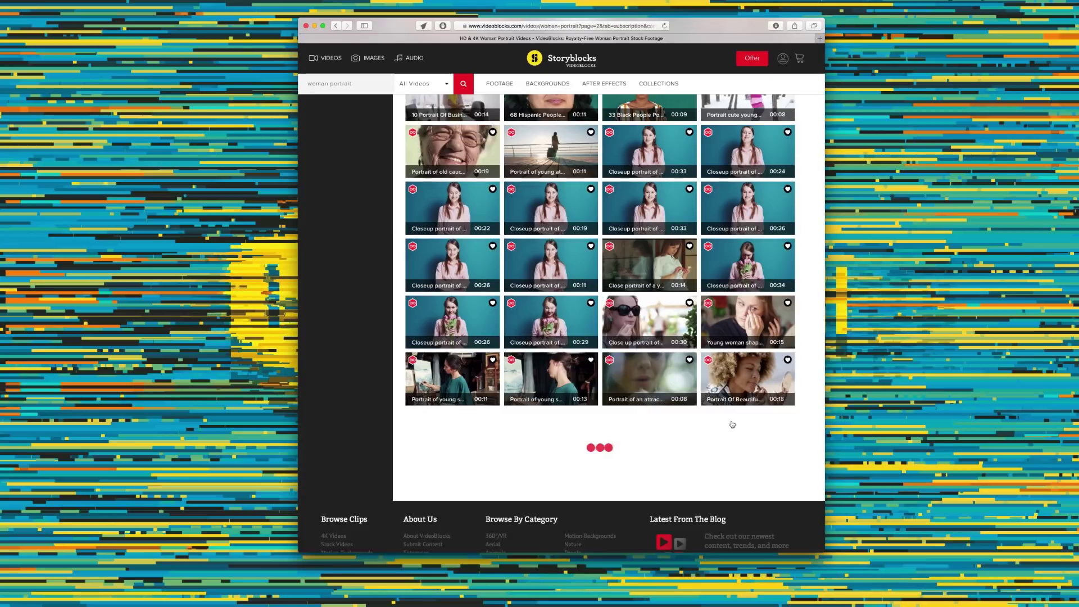
pyautogui.scroll(-5, 807, 440)
pyautogui.scroll(-9, 807, 440)
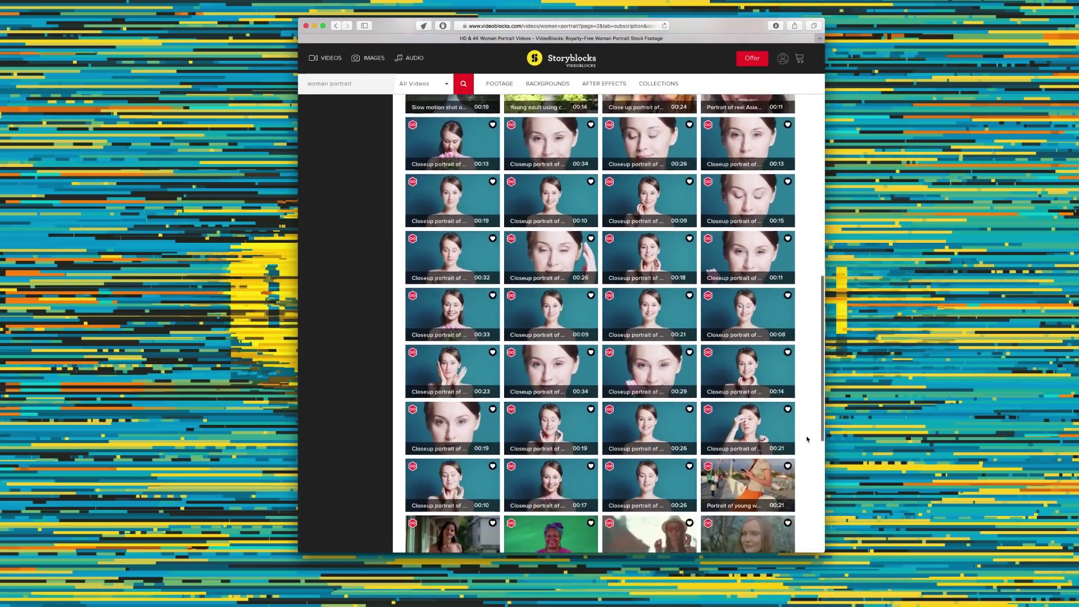
pyautogui.click(634, 464)
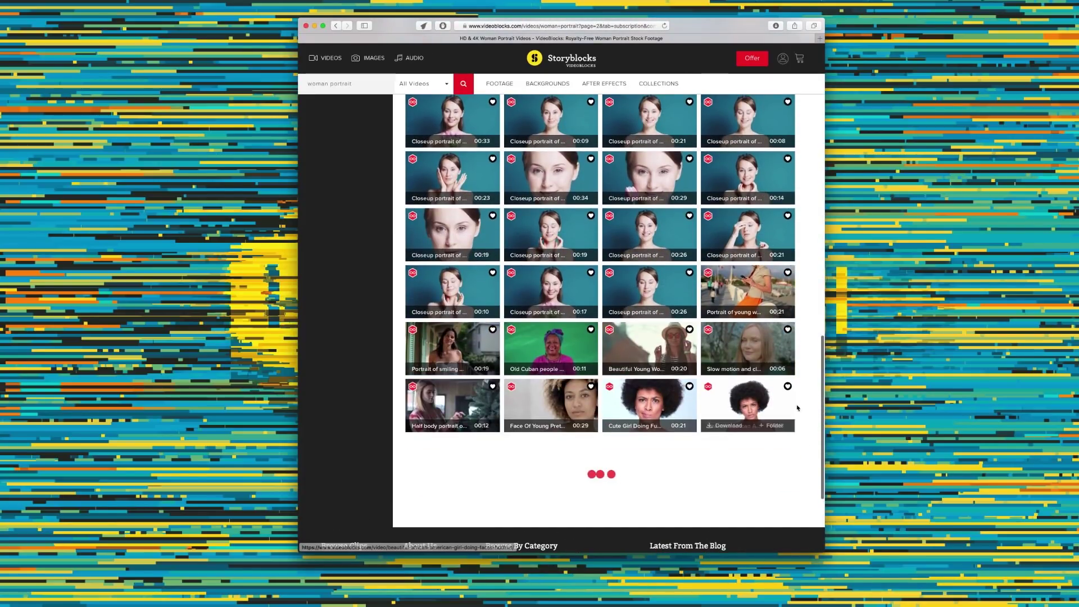
pyautogui.moveTo(652, 408)
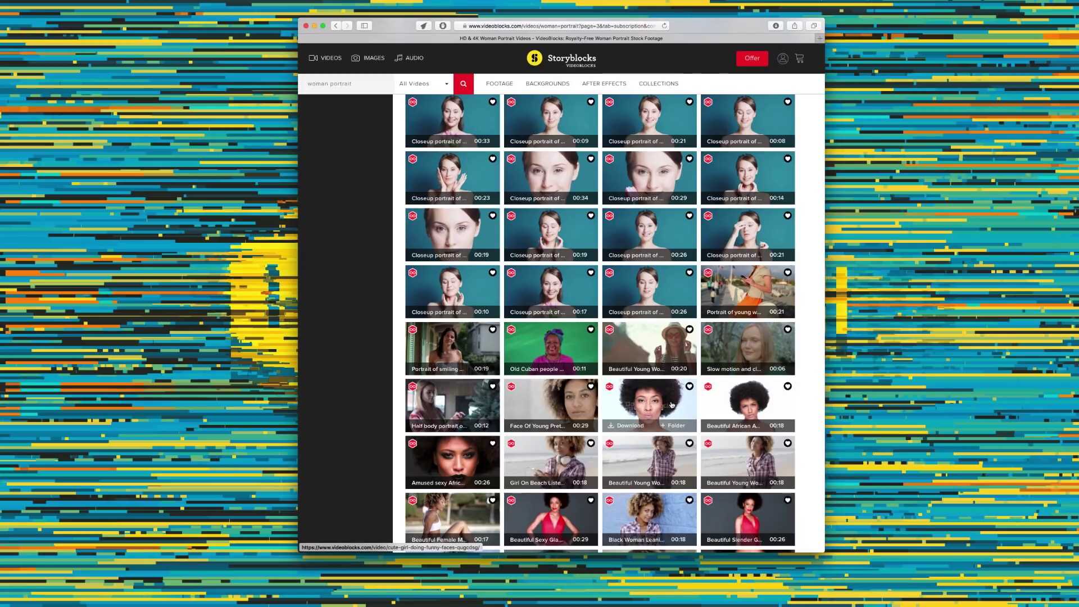
pyautogui.scroll(-3, 444, 339)
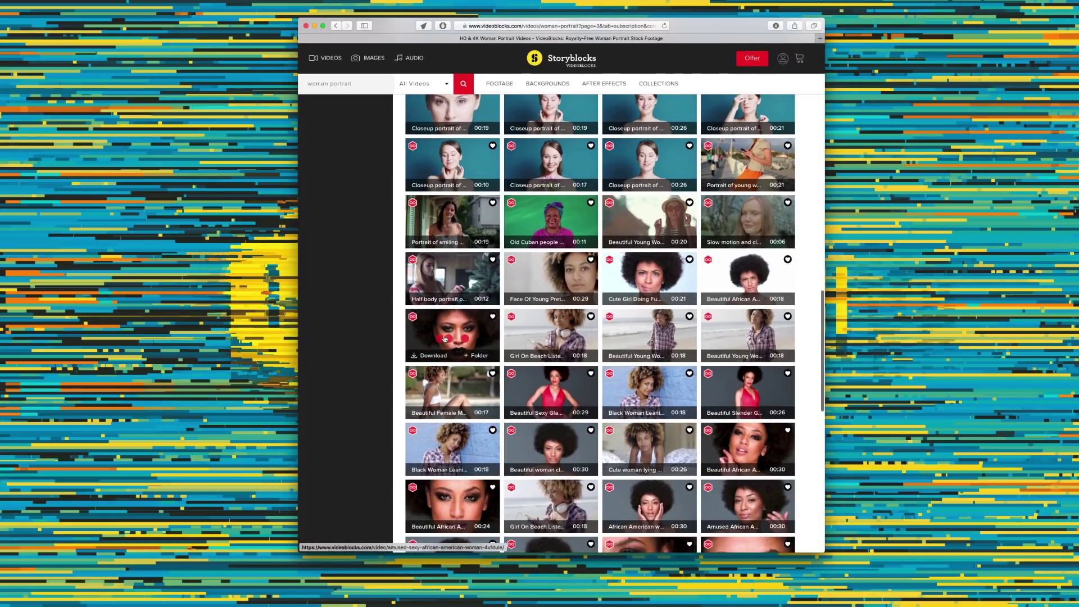
pyautogui.scroll(-4, 639, 386)
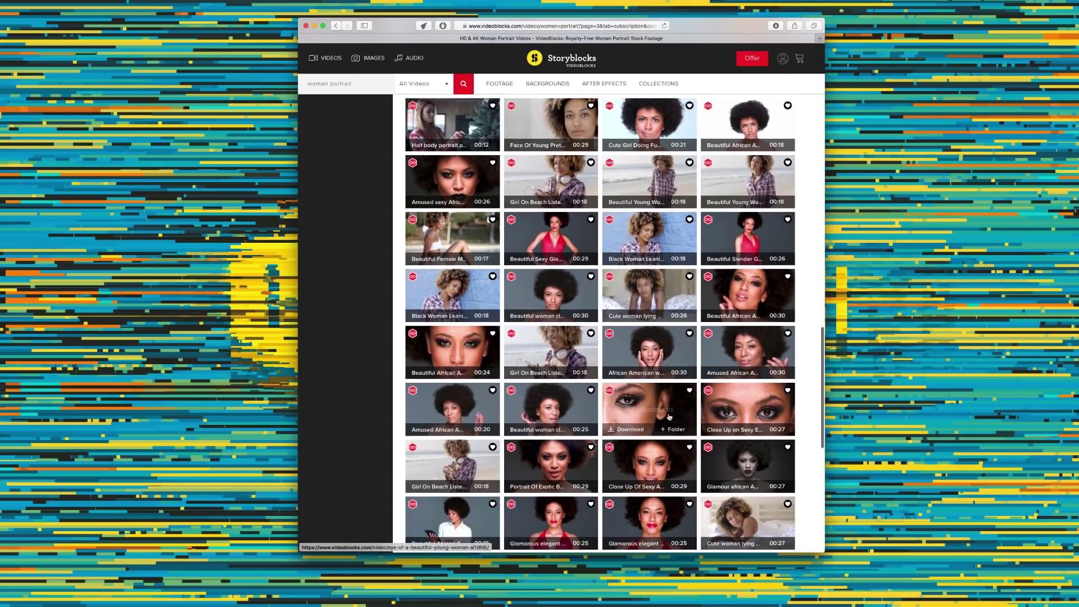
pyautogui.moveTo(778, 419)
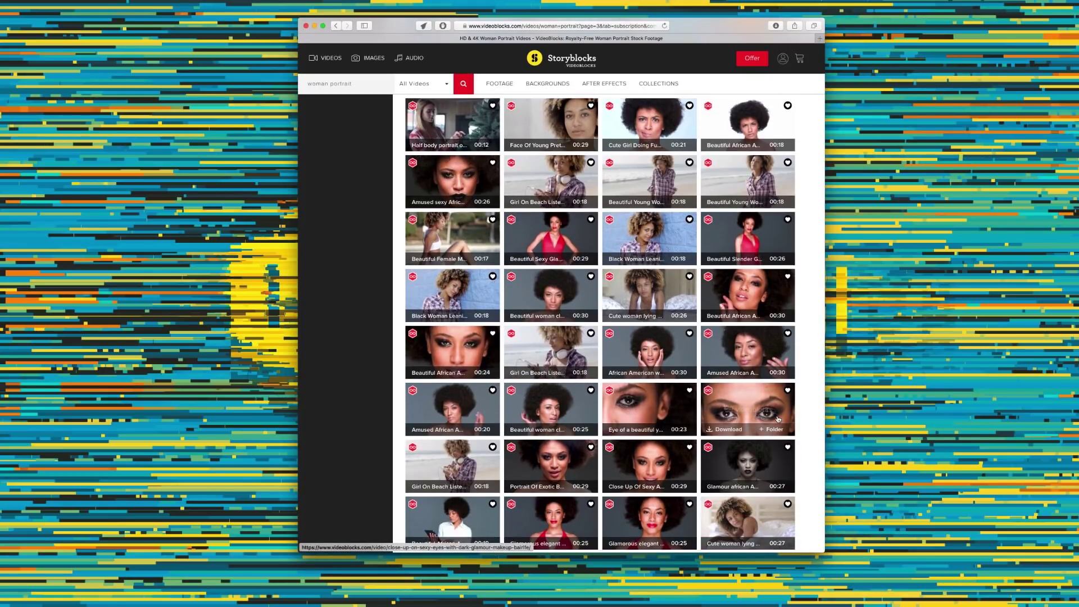
pyautogui.click(743, 403)
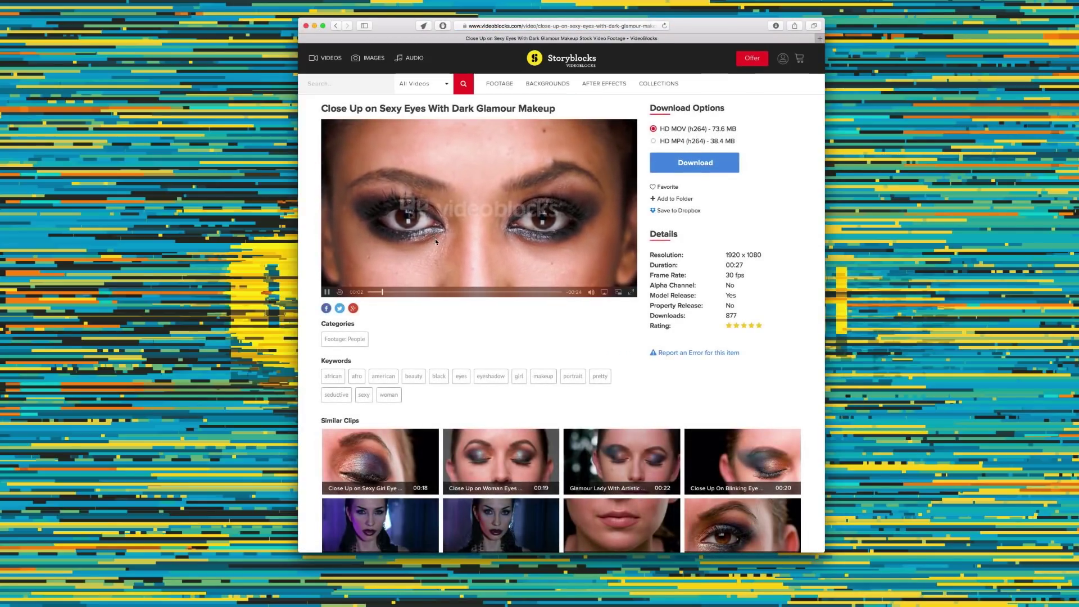
pyautogui.click(676, 164)
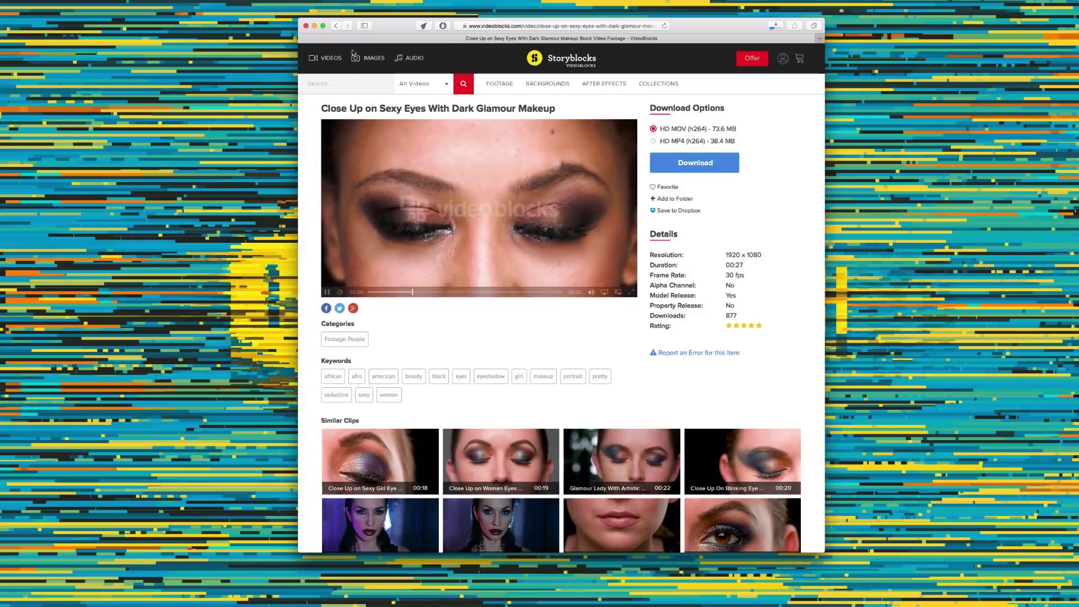
# Return to the search results, open "Portrait Of Exotic Beauty on Dark Background" and preview its middle and end.
pyautogui.click(336, 26)
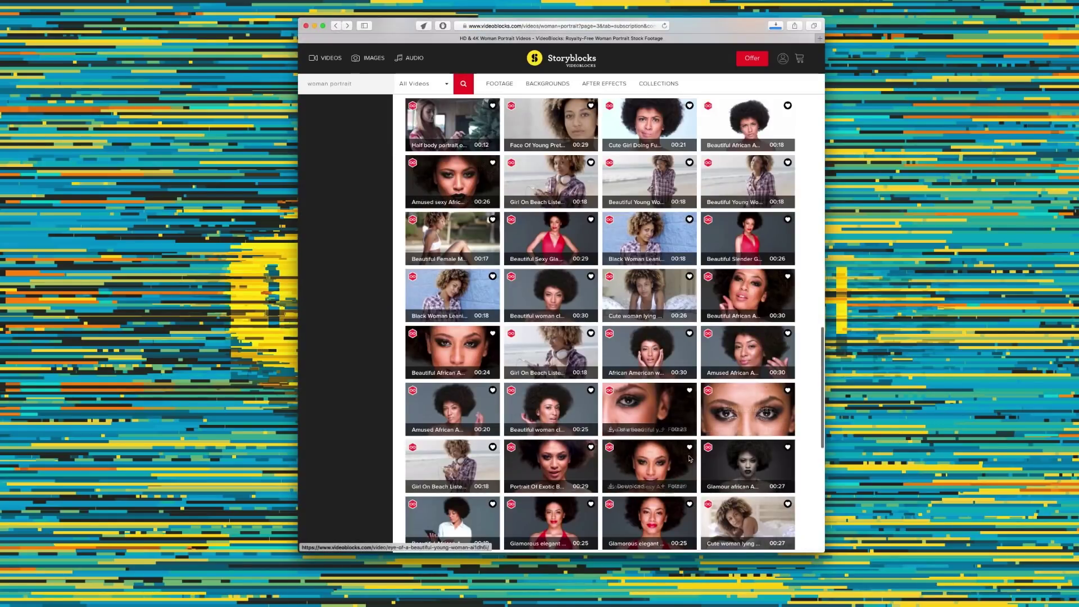
pyautogui.click(573, 460)
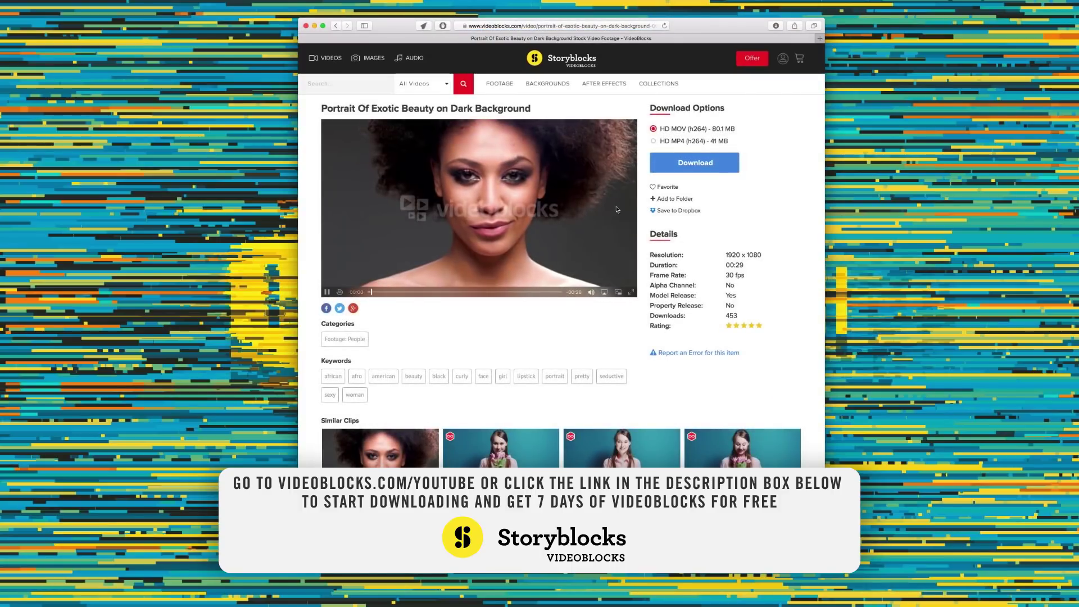
pyautogui.click(470, 292)
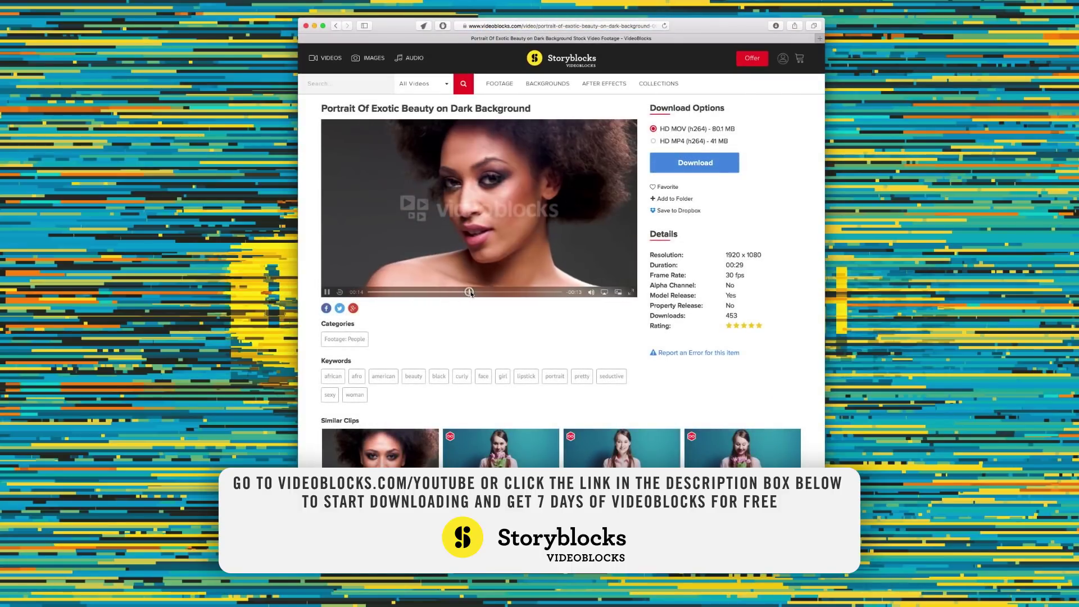
pyautogui.click(561, 292)
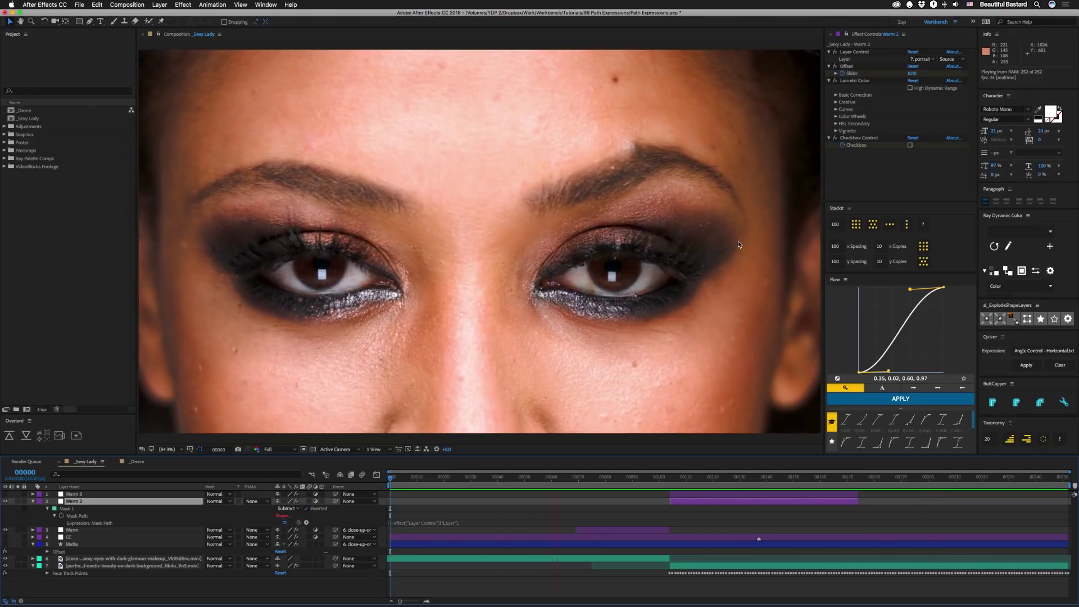
# In After Effects, stop the preview and examine the close-up eyes footage layer's mask and its keyframes at frames 75 and 55.
pyautogui.press('space')
pyautogui.click(593, 485)
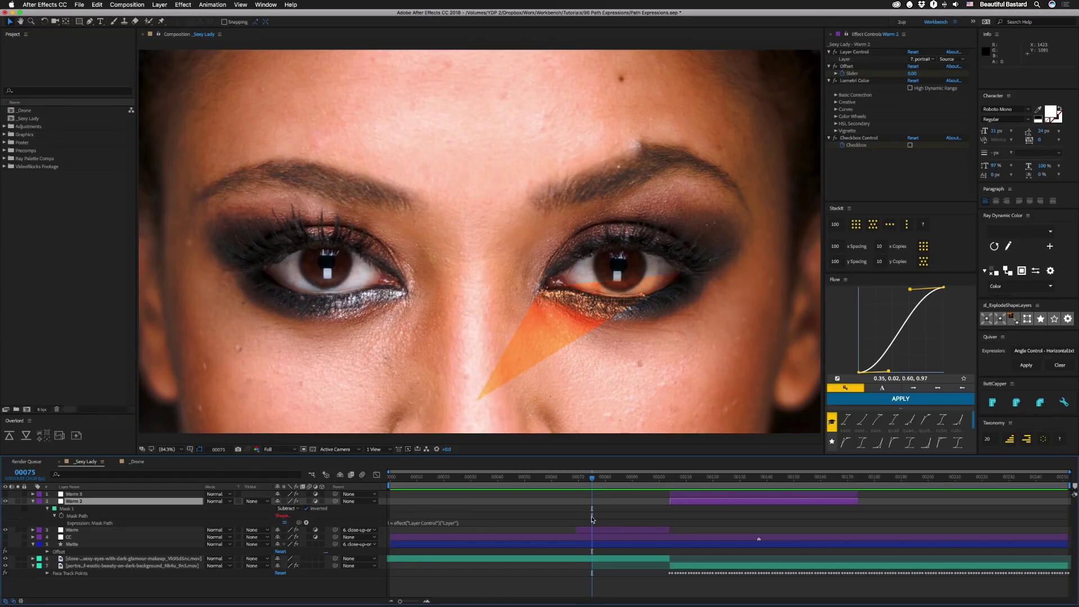
pyautogui.click(591, 560)
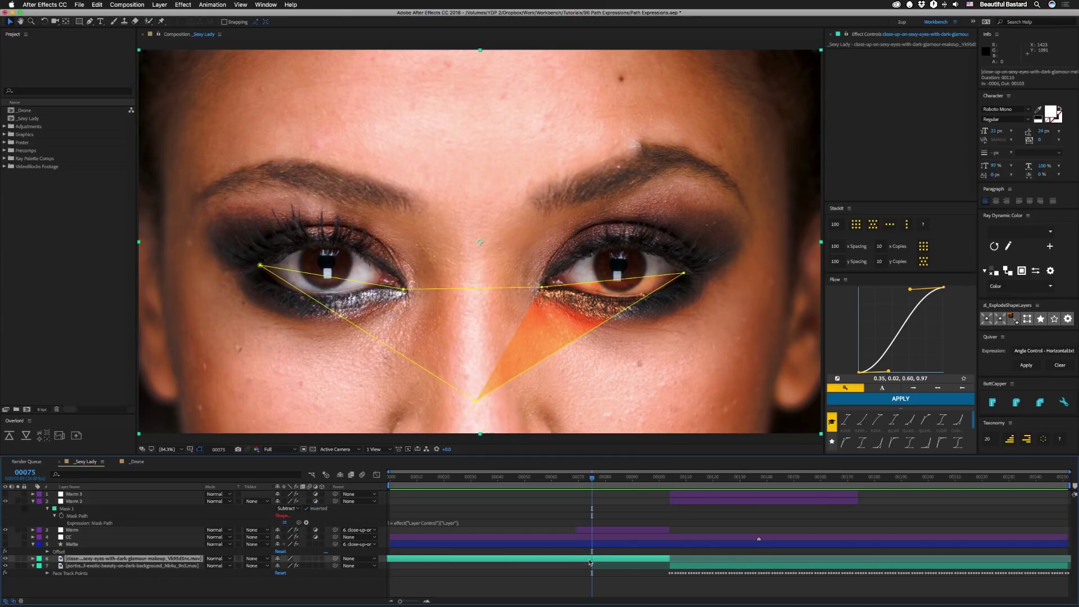
pyautogui.press('m')
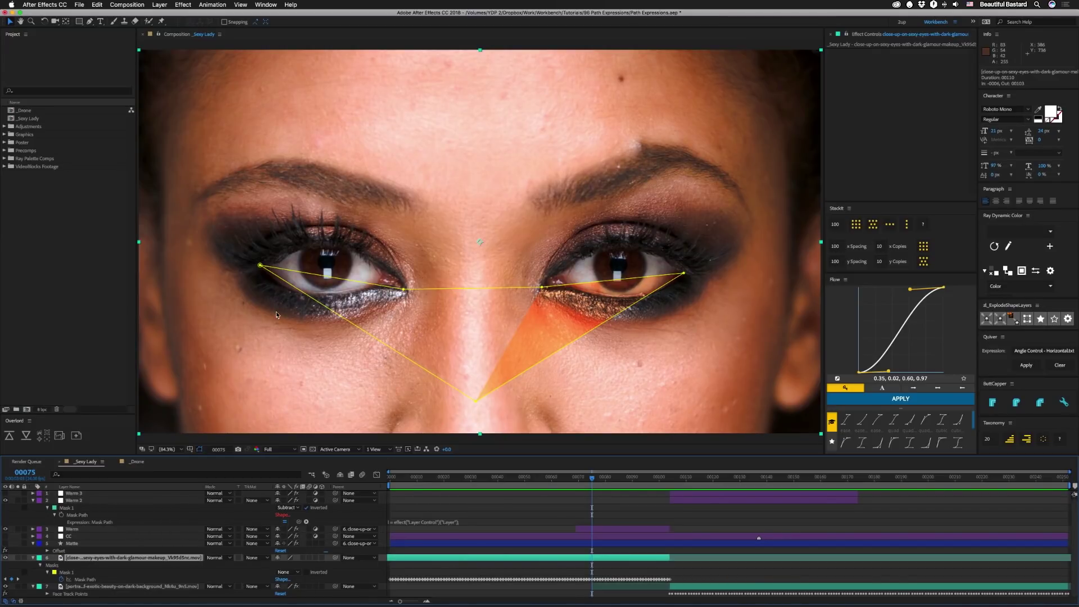
pyautogui.moveTo(562, 479); pyautogui.dragTo(538, 486)
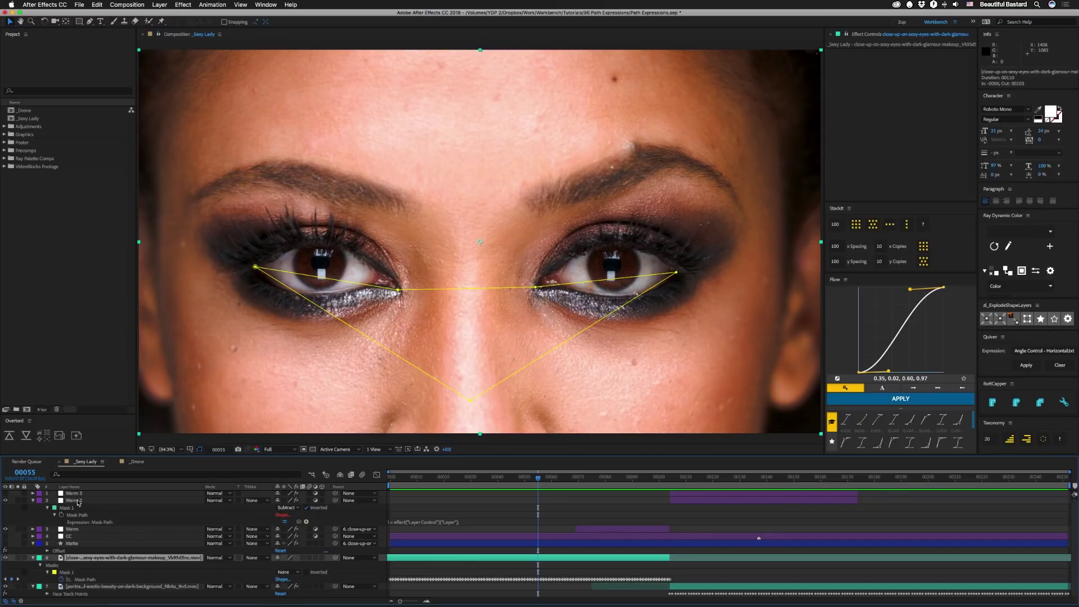
# Reveal the Mask Path expression on the Warm layer and expand it to read all of its lines.
pyautogui.click(80, 530)
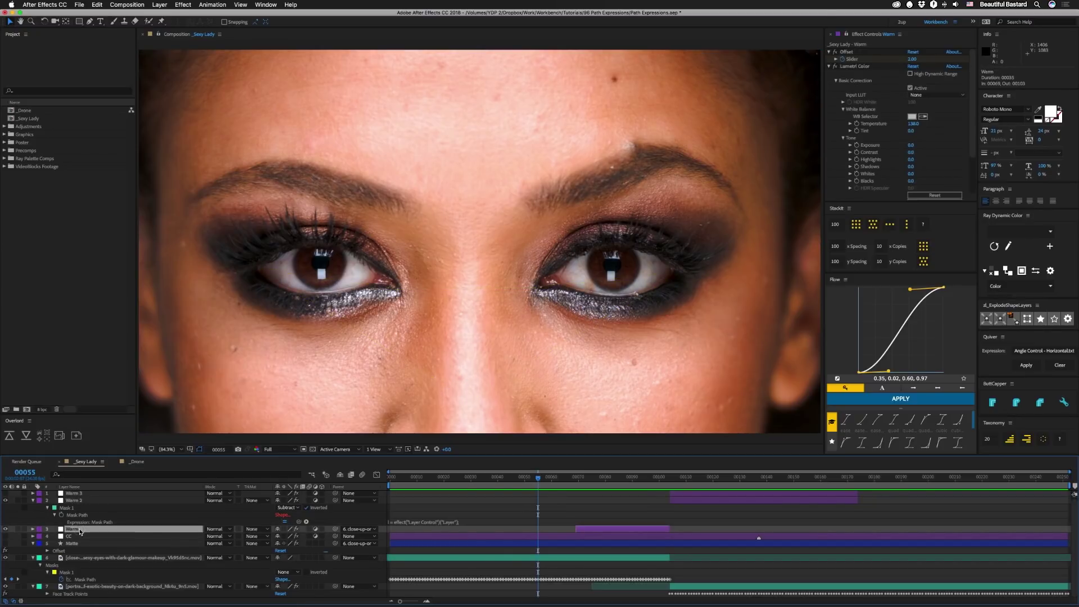
pyautogui.press('e')
pyautogui.press('e')
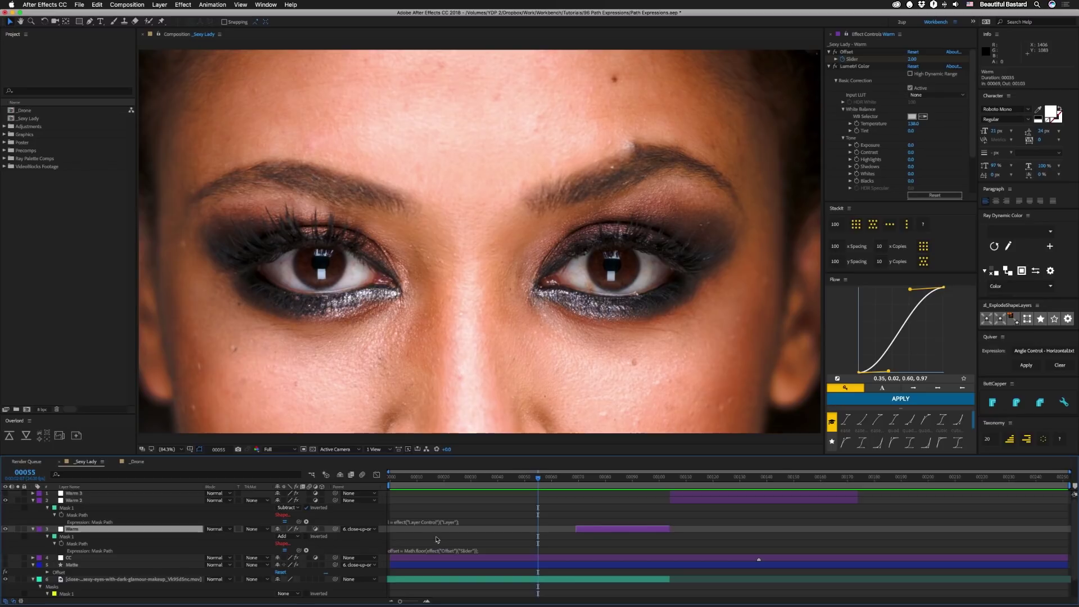
pyautogui.click(444, 552)
pyautogui.click(336, 579)
pyautogui.scroll(-2, 336, 542)
pyautogui.scroll(1, 335, 542)
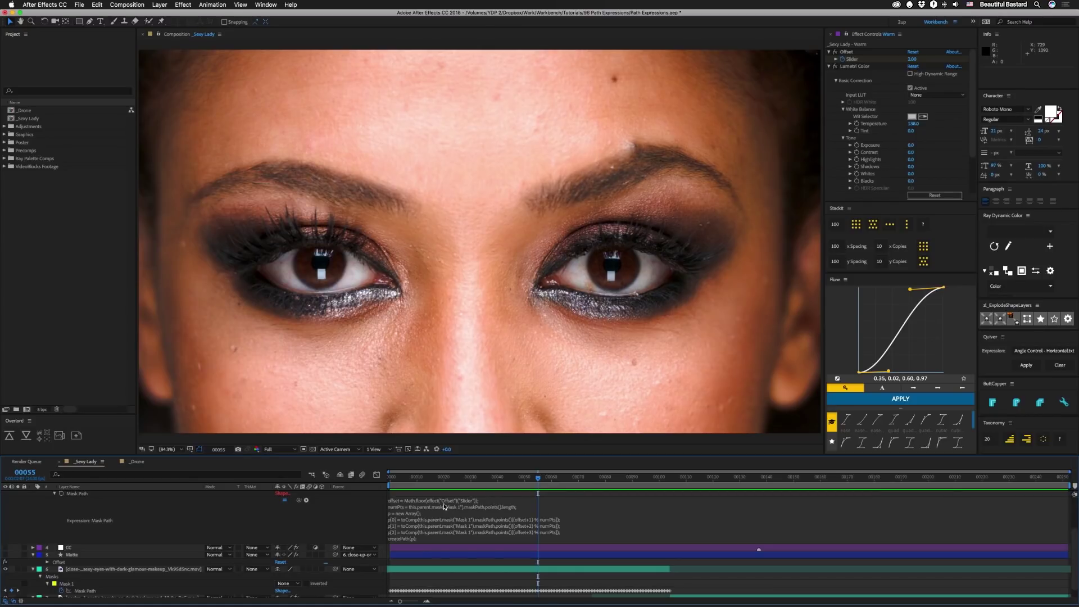
pyautogui.scroll(3, 272, 528)
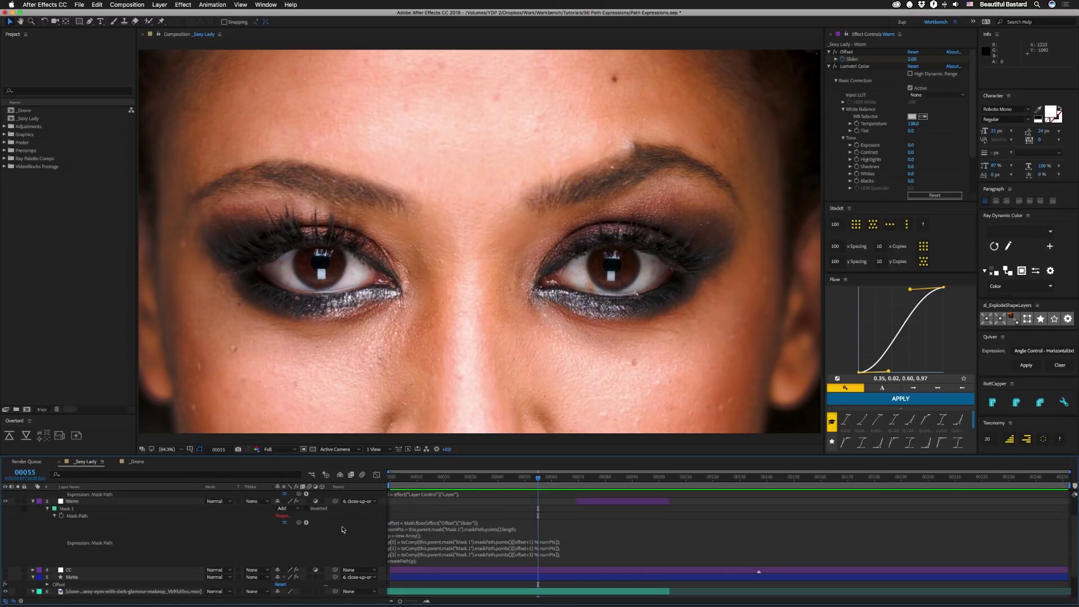
pyautogui.scroll(-3, 358, 559)
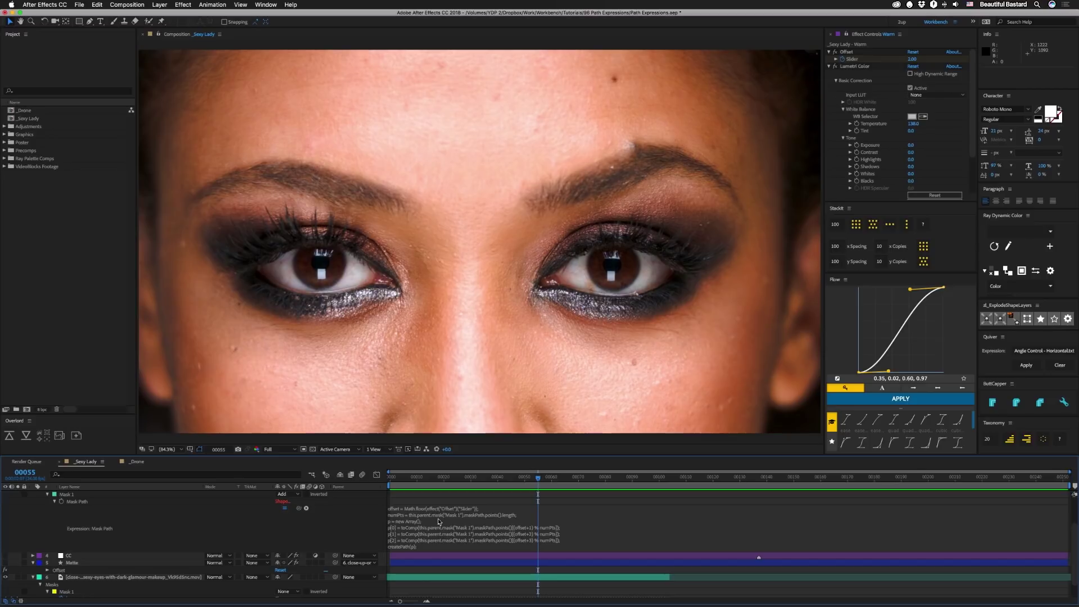
# Try removing the parentheses after maskPath.points in the Warm expression's numPts line, and undo the edit.
pyautogui.click(502, 517)
pyautogui.click(504, 515)
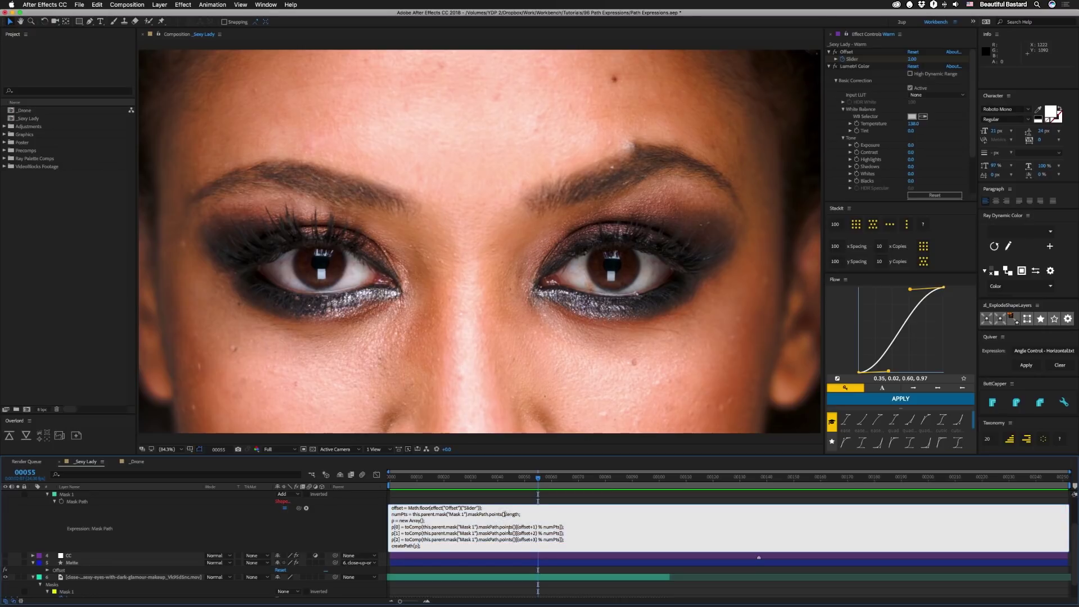
pyautogui.press('BackSpace')
pyautogui.press('BackSpace')
pyautogui.press('KP_Enter')
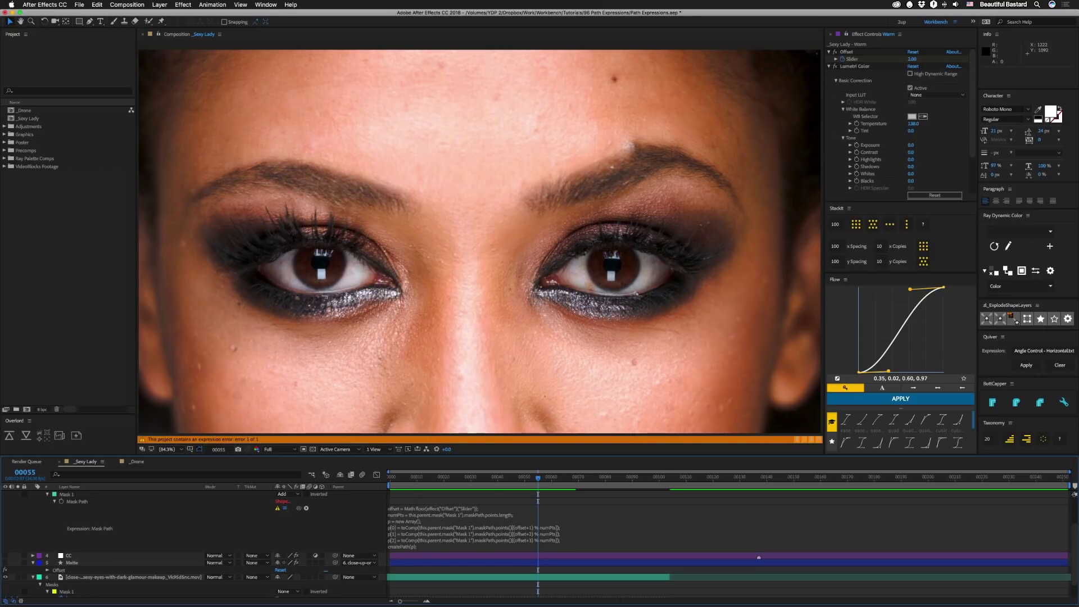
pyautogui.press('super+z')
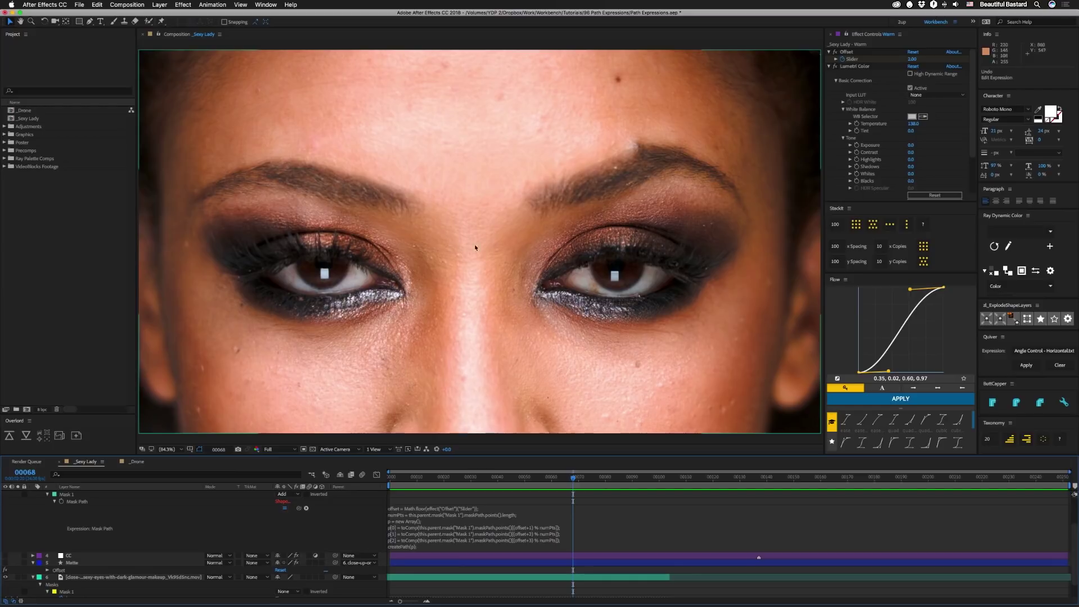
# Go to frame 106 in the portrait shot, open the Tracker for the close-up layer's Mask 1 and view its tracking methods.
pyautogui.moveTo(573, 479); pyautogui.dragTo(665, 493)
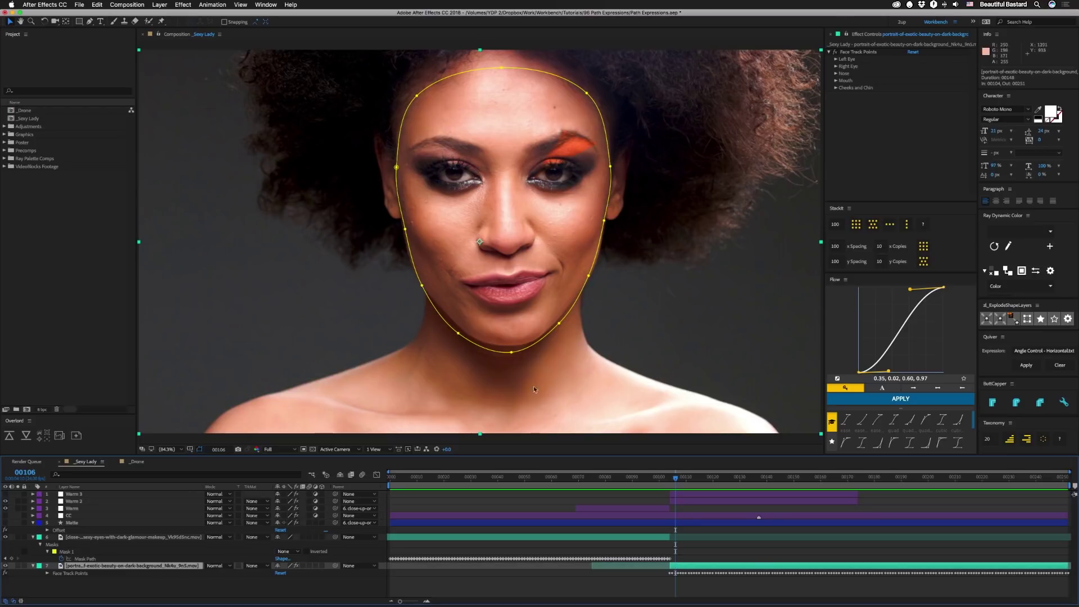
pyautogui.click(68, 553)
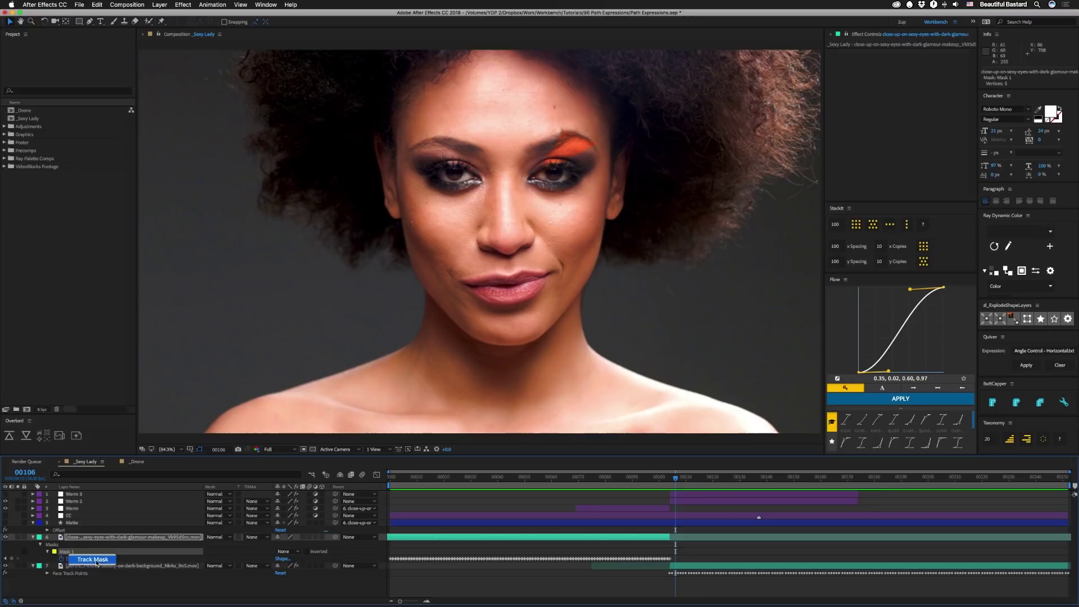
pyautogui.click(266, 5)
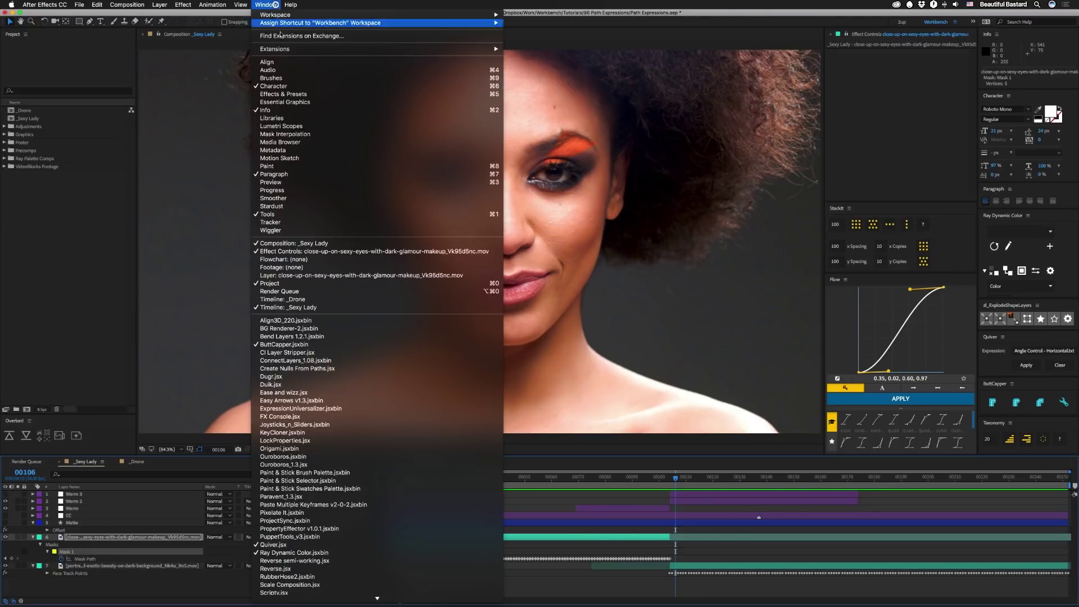
pyautogui.click(270, 222)
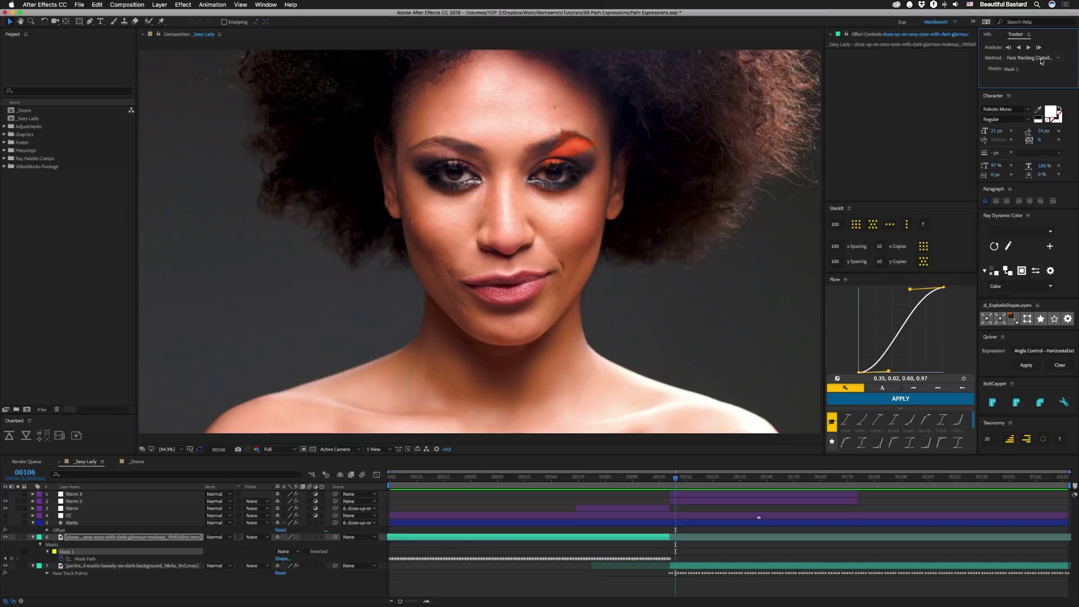
pyautogui.click(1053, 60)
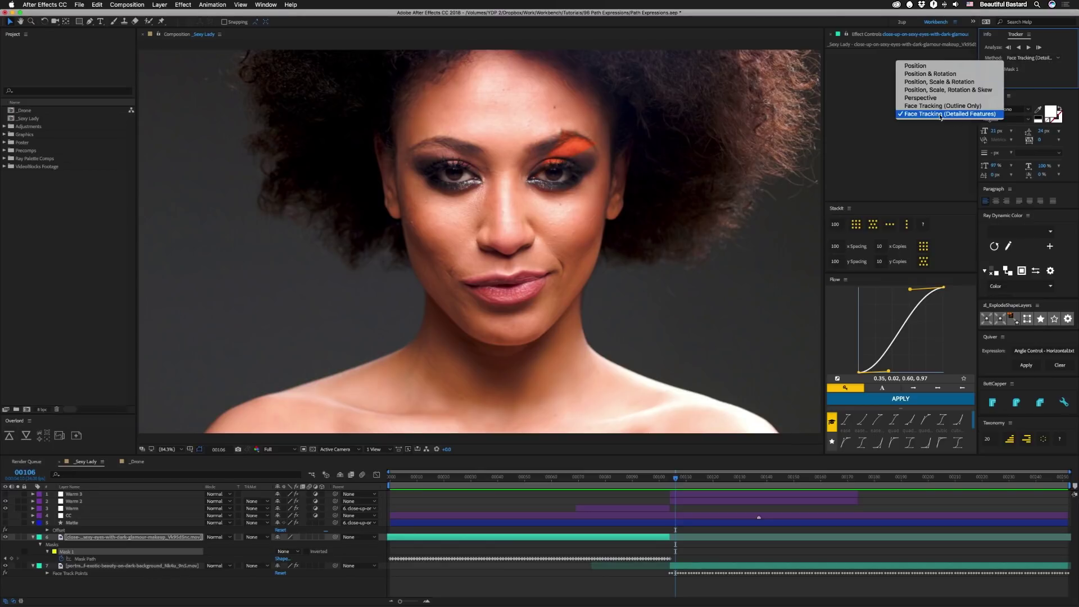
# Select the portrait footage layer and expand the Left Eye group of its Face Track Points effect.
pyautogui.click(682, 569)
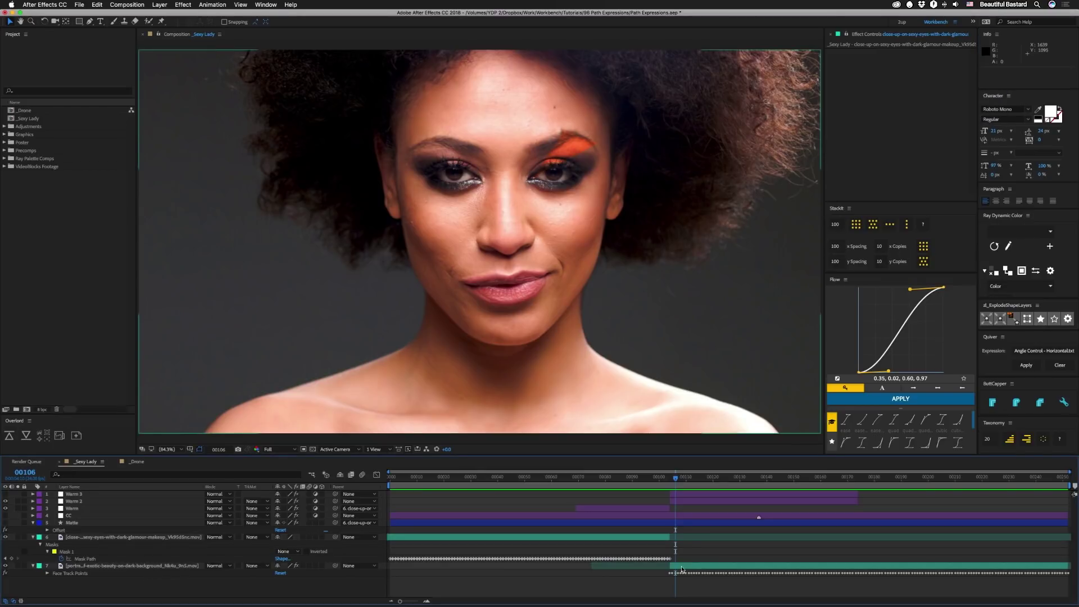
pyautogui.click(682, 569)
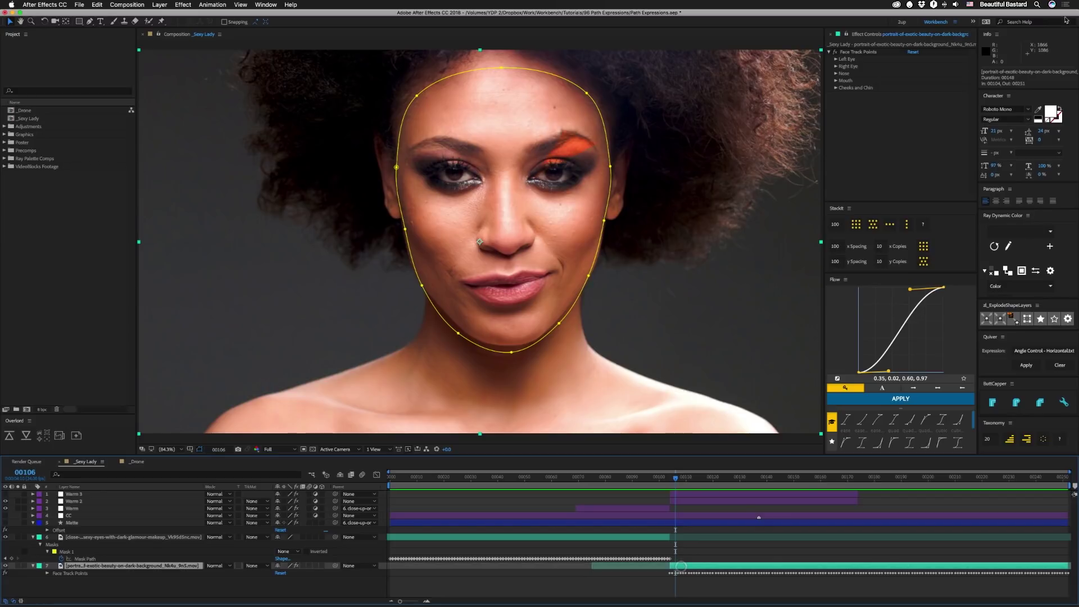
pyautogui.click(836, 60)
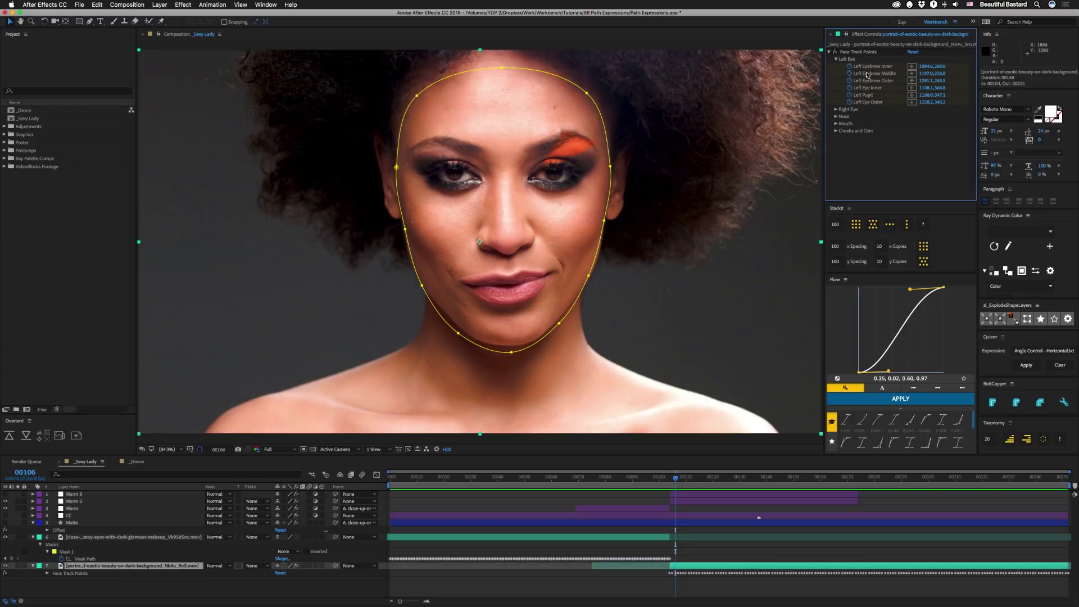
# Reveal the Mask Path expression on the Warm 2 layer and expand it to read how its face track points build the path.
pyautogui.click(151, 582)
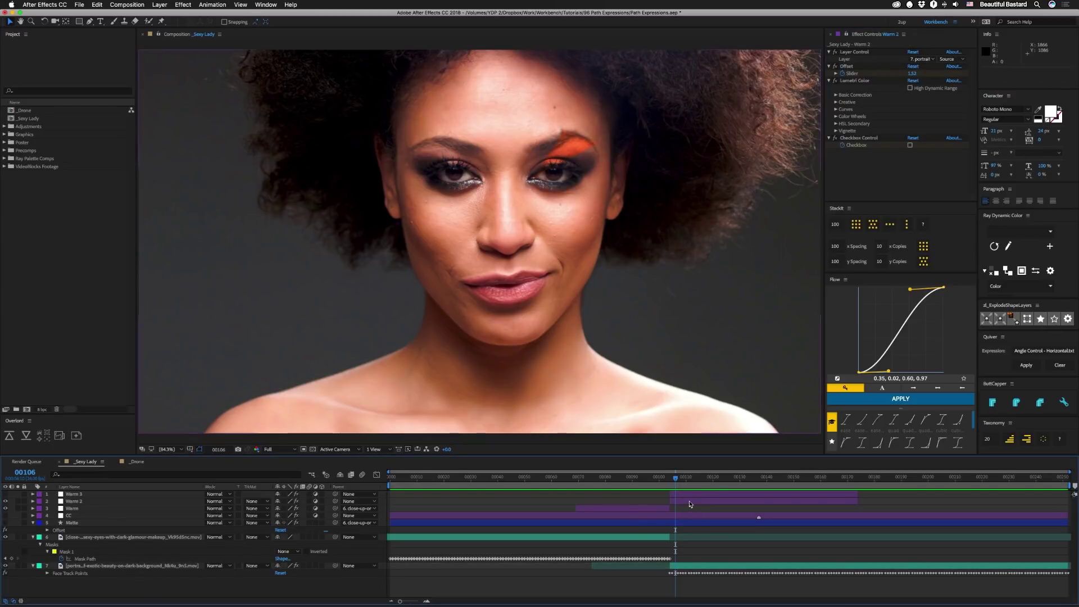
pyautogui.click(135, 501)
pyautogui.press('e')
pyautogui.press('e')
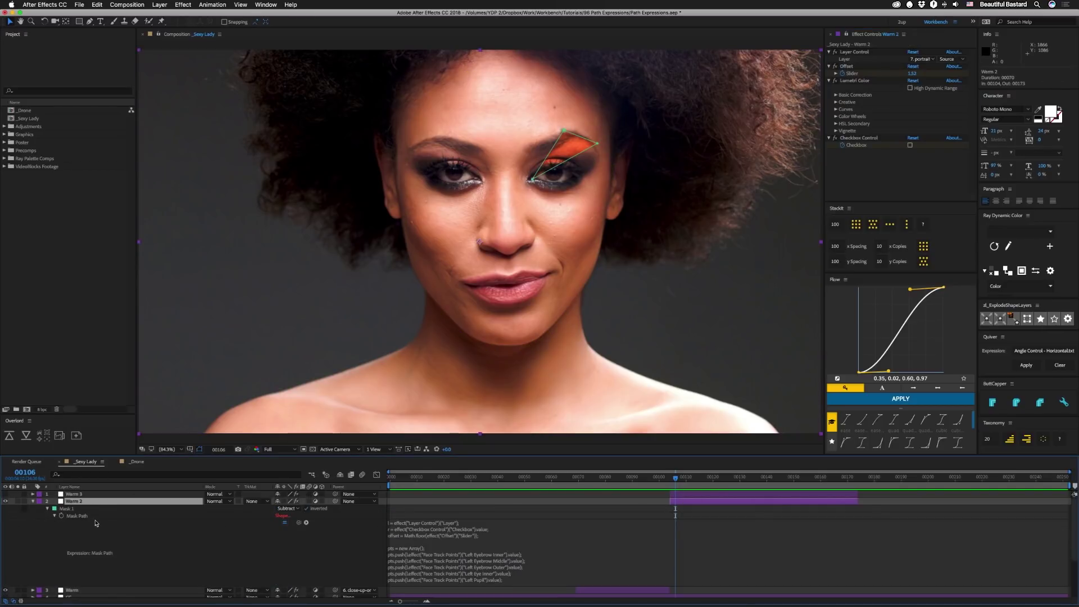
pyautogui.press('`')
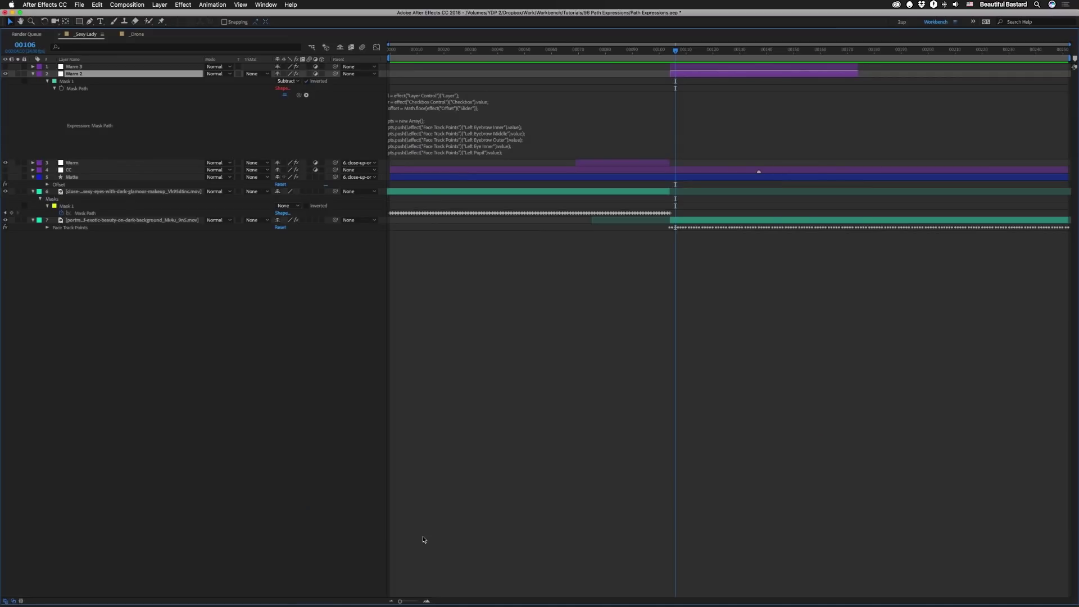
pyautogui.moveTo(430, 159); pyautogui.dragTo(410, 408)
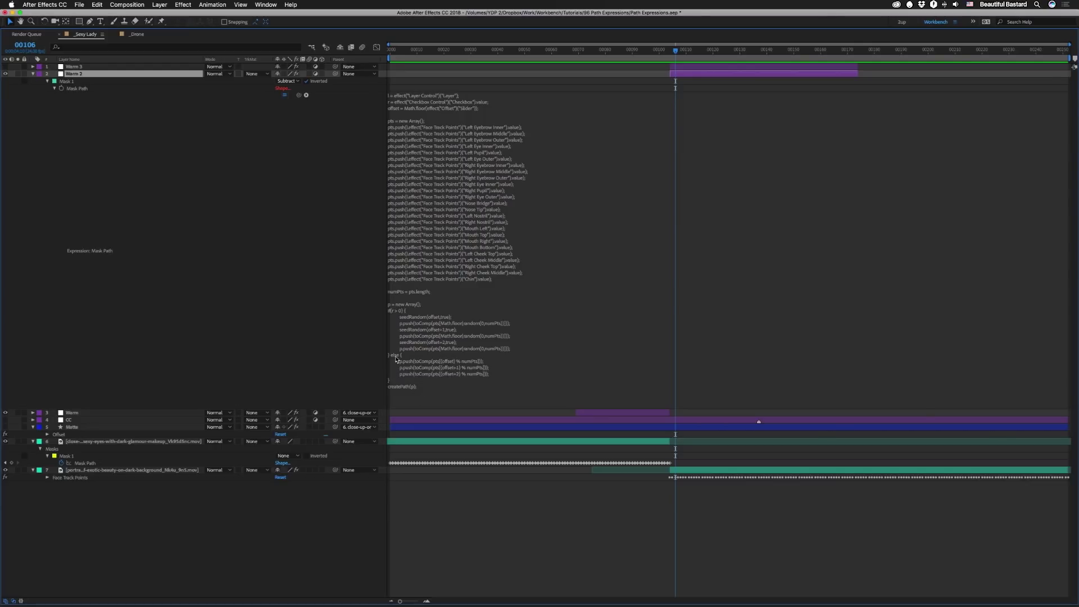
pyautogui.press('`')
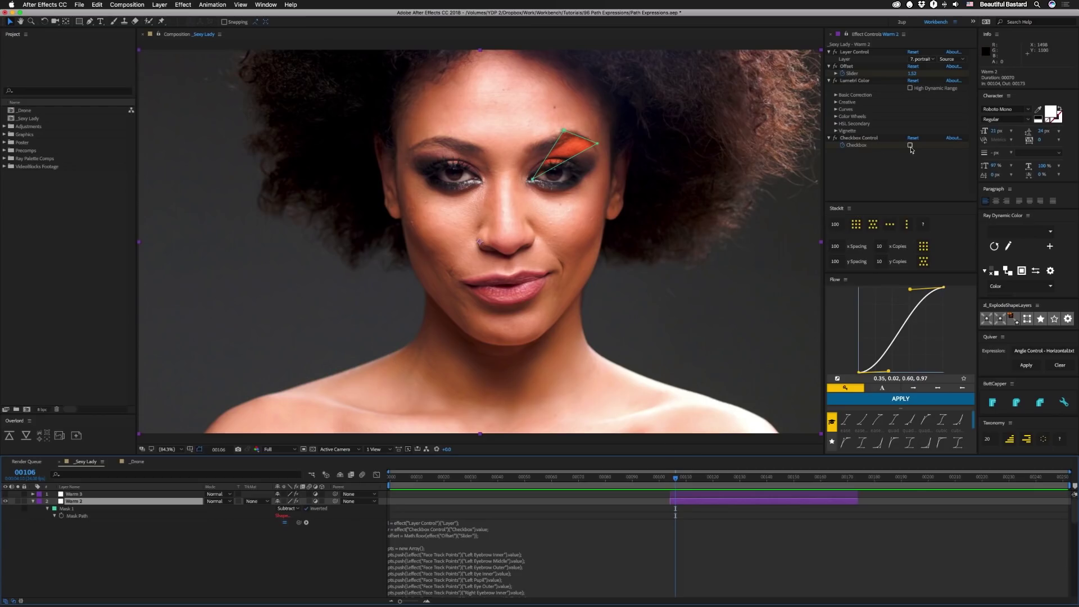
# Rename the Checkbox Control effect on the Warm 2 layer as Random.
pyautogui.click(870, 138)
pyautogui.press('Return')
pyautogui.write('Random')
pyautogui.press('Return')
# Enable the Random checkbox on Warm 2 and scrub through to frame 166 to view the changing mask shapes.
pyautogui.click(675, 480)
pyautogui.moveTo(675, 480); pyautogui.dragTo(745, 481)
pyautogui.click(910, 145)
pyautogui.moveTo(687, 479); pyautogui.dragTo(842, 472)
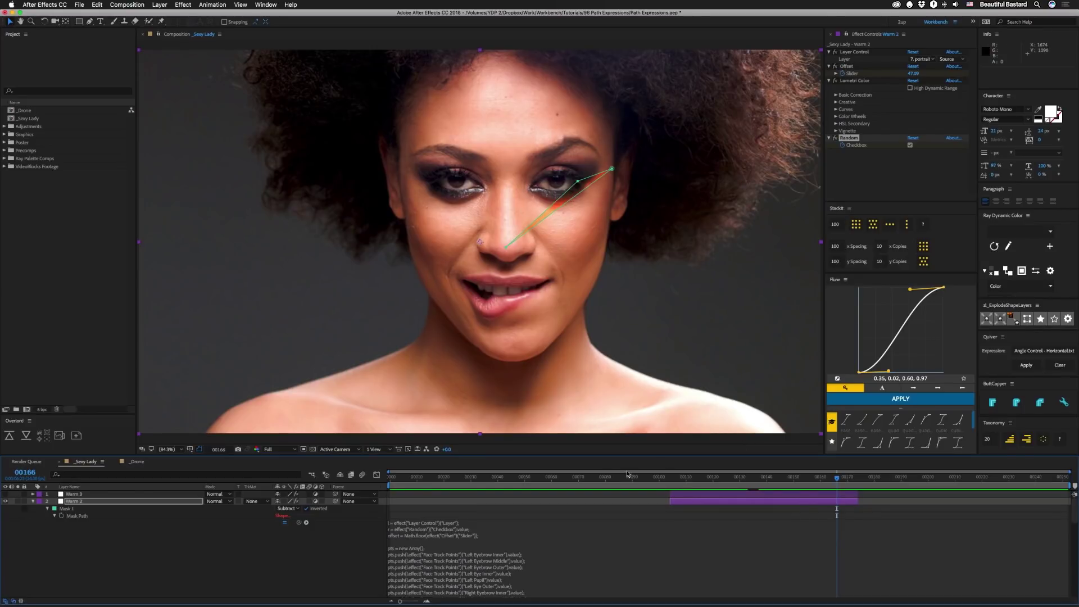
# Select the Warm 3 layer and preview the composition from frame 99.
pyautogui.click(656, 477)
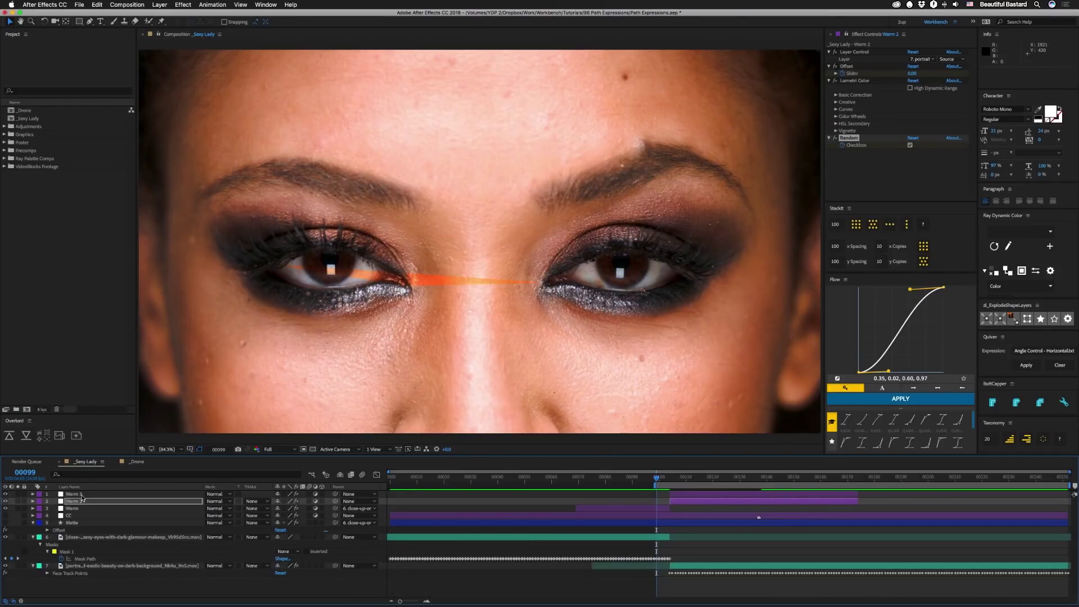
pyautogui.click(78, 494)
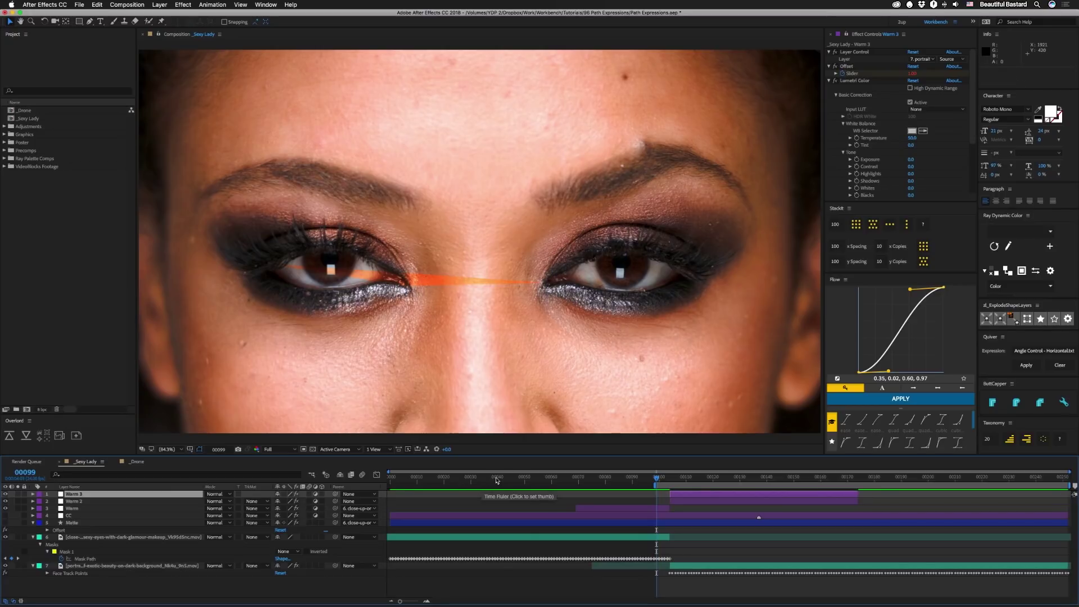
pyautogui.press('space')
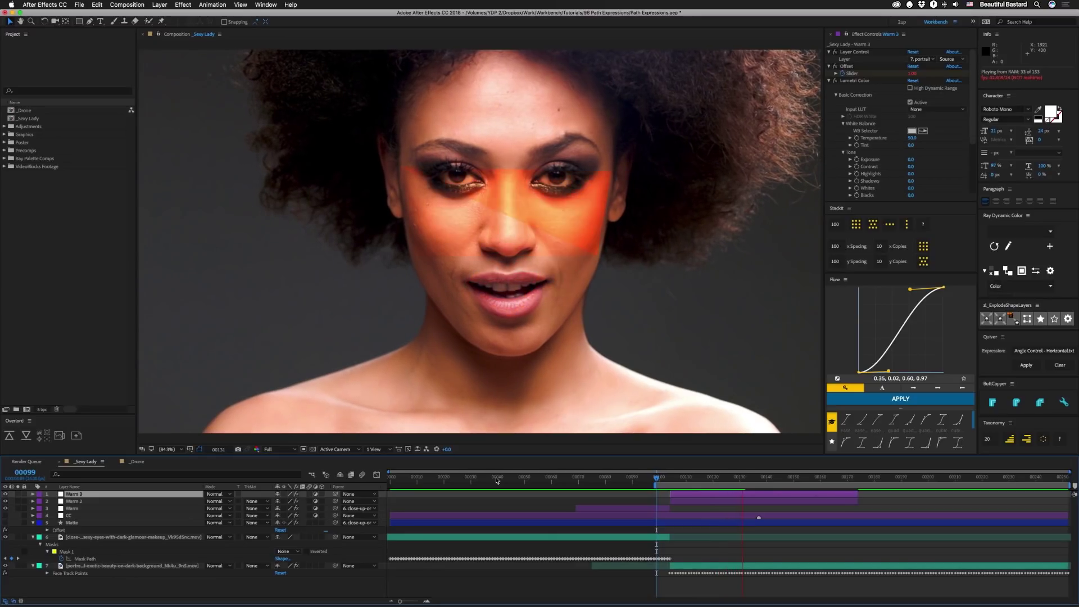
# Reveal all properties of Warm 2's Mask 1 to view its mode and inversion, and stop the preview.
pyautogui.click(73, 501)
pyautogui.press('m')
pyautogui.press('m')
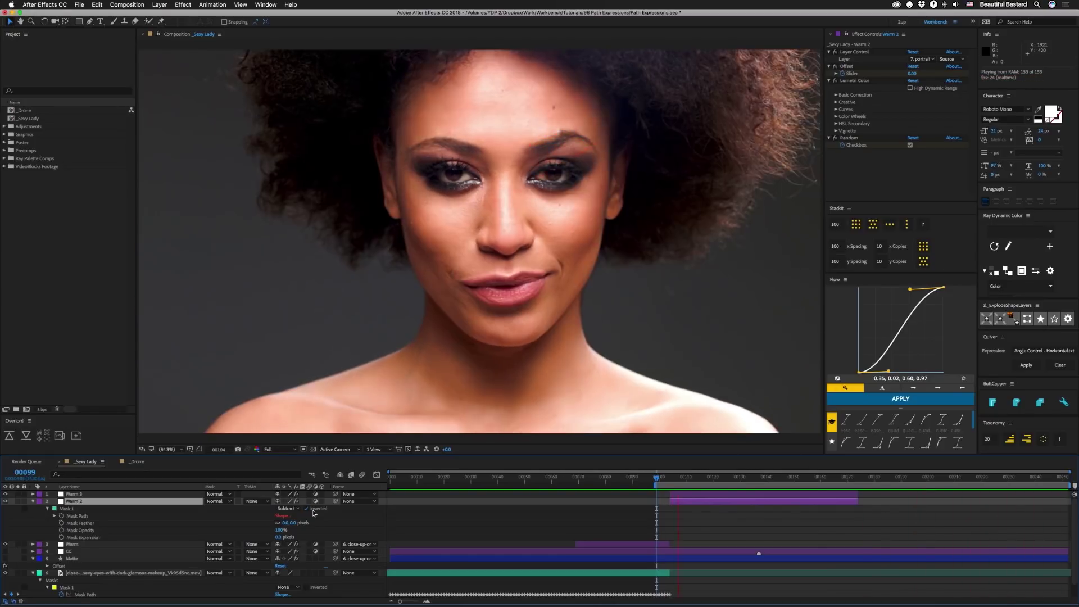
pyautogui.press('space')
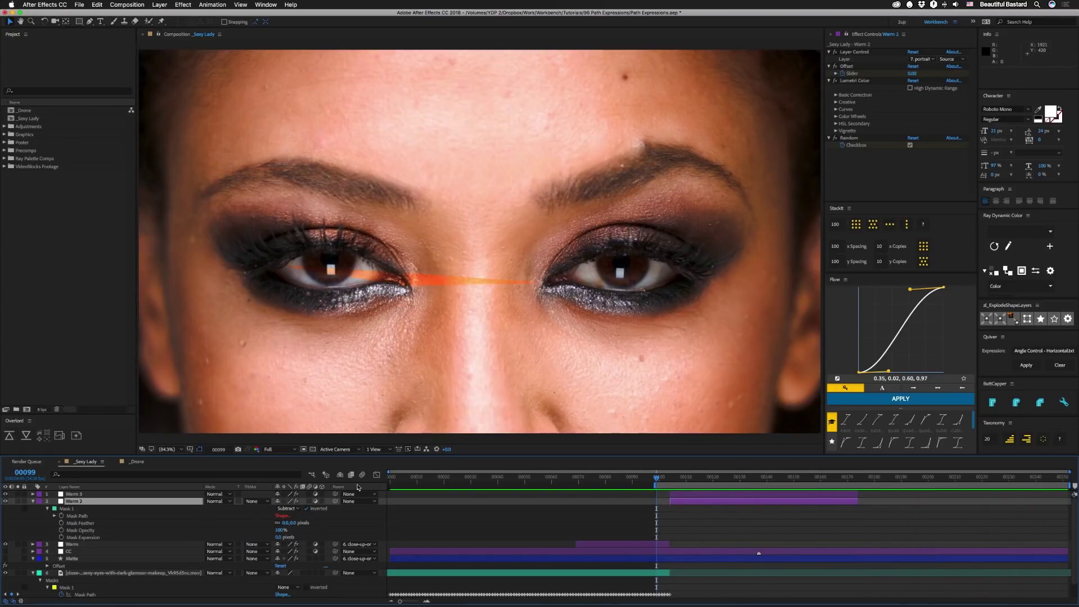
# Open the _Drone composition, preview it and select the Lines layer to examine its three layer controls.
pyautogui.click(137, 462)
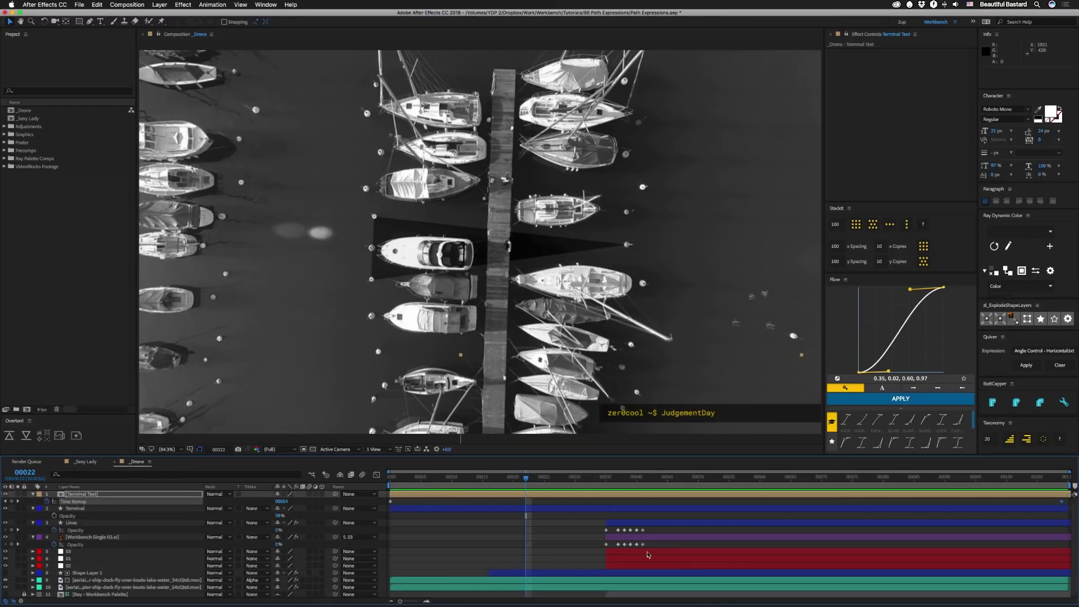
pyautogui.press('space')
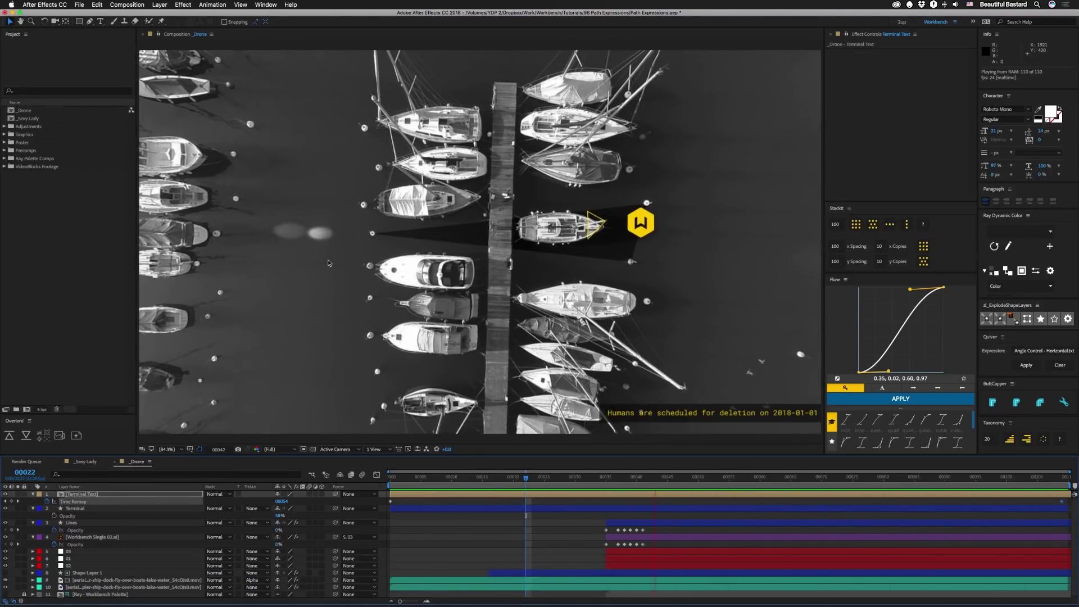
pyautogui.click(72, 523)
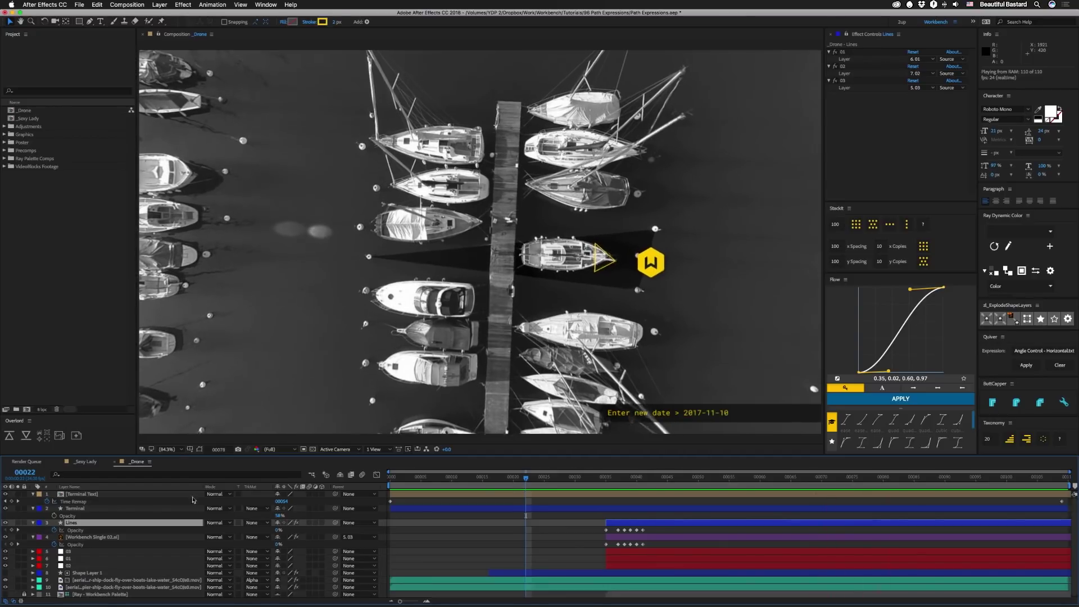
pyautogui.click(27, 515)
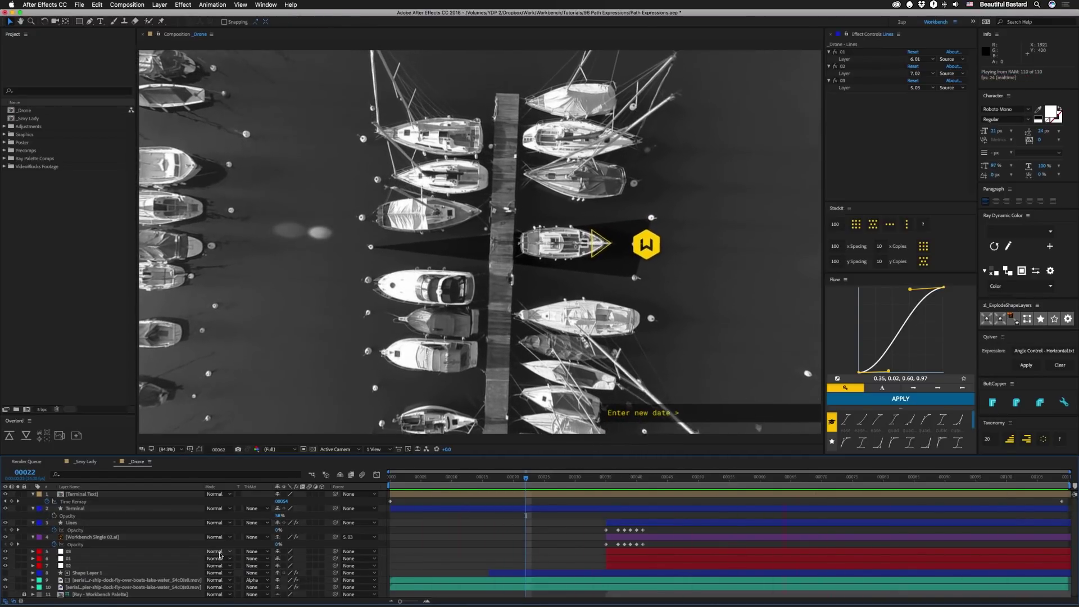
pyautogui.click(72, 524)
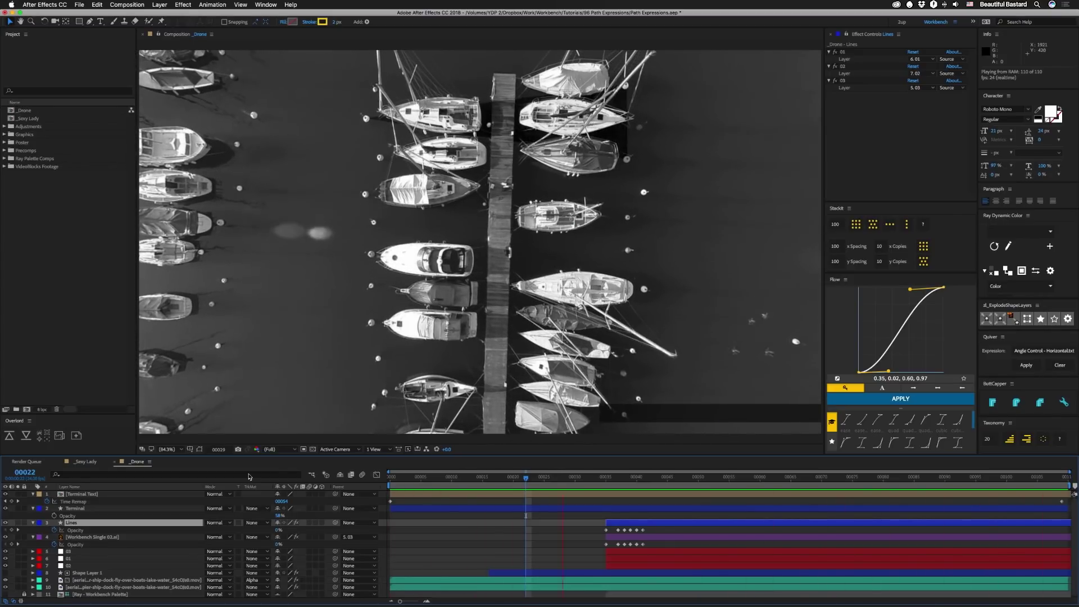
# Return to the _Sexy Lady composition and toggle the CC layer's grade effects, comparing the shadow correction at frame 134.
pyautogui.click(85, 462)
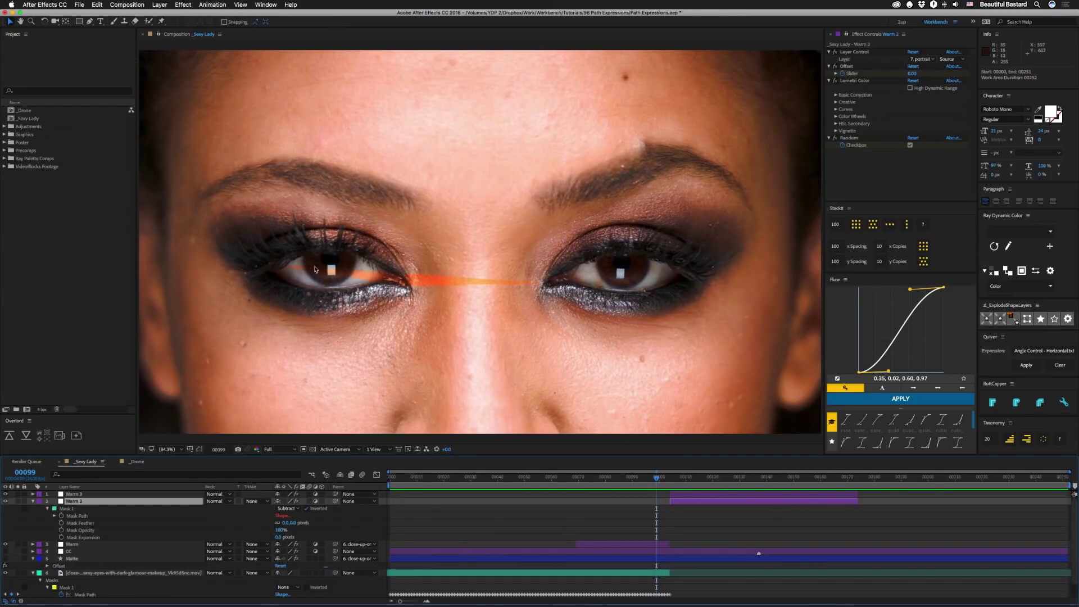
pyautogui.press('KP_4')
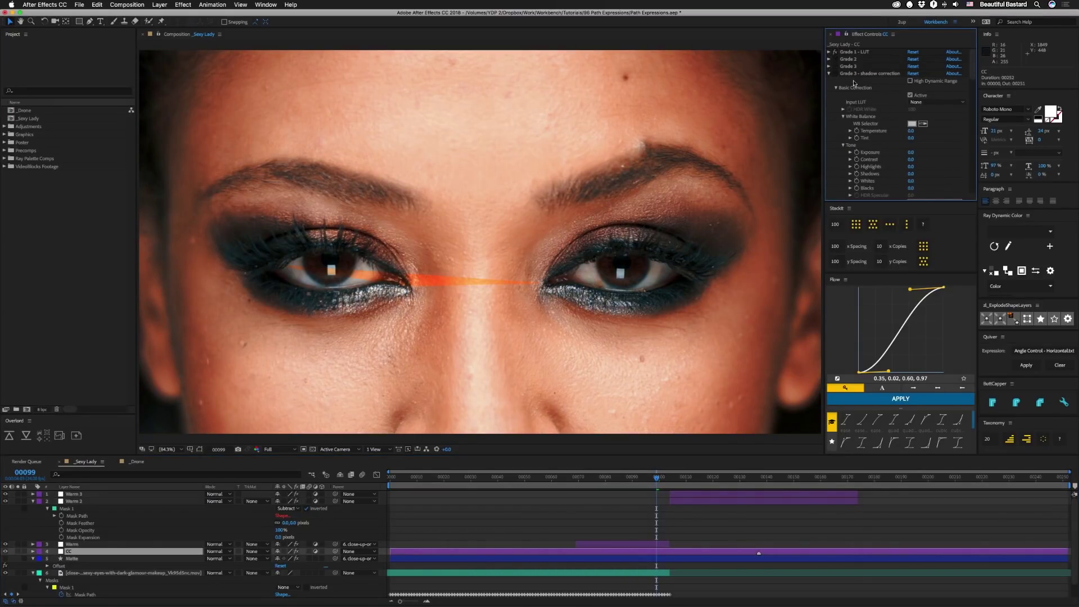
pyautogui.click(835, 58)
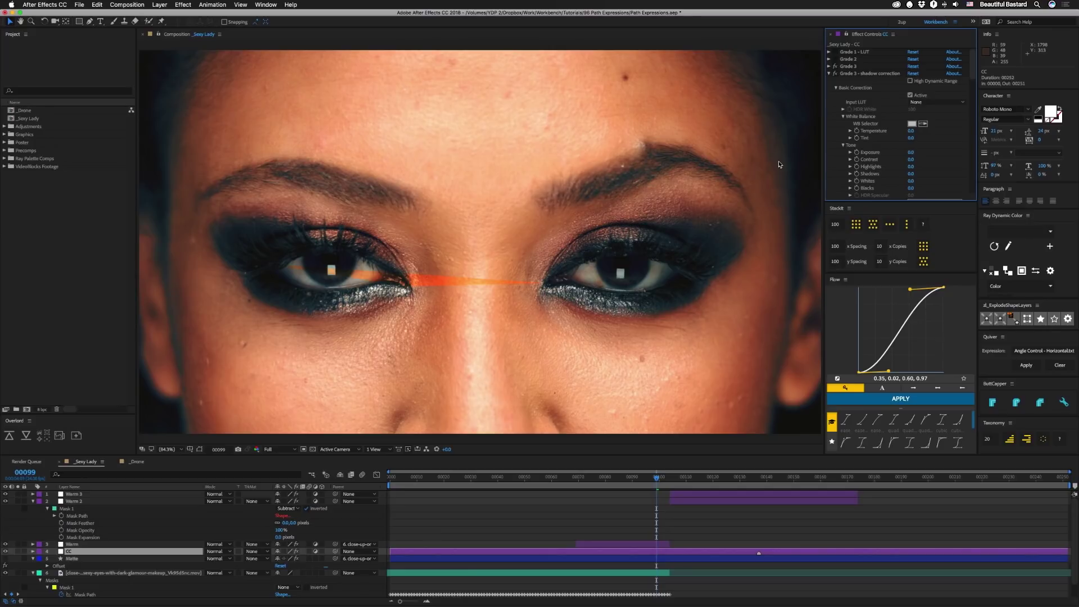
pyautogui.click(747, 479)
pyautogui.moveTo(747, 479); pyautogui.dragTo(751, 479)
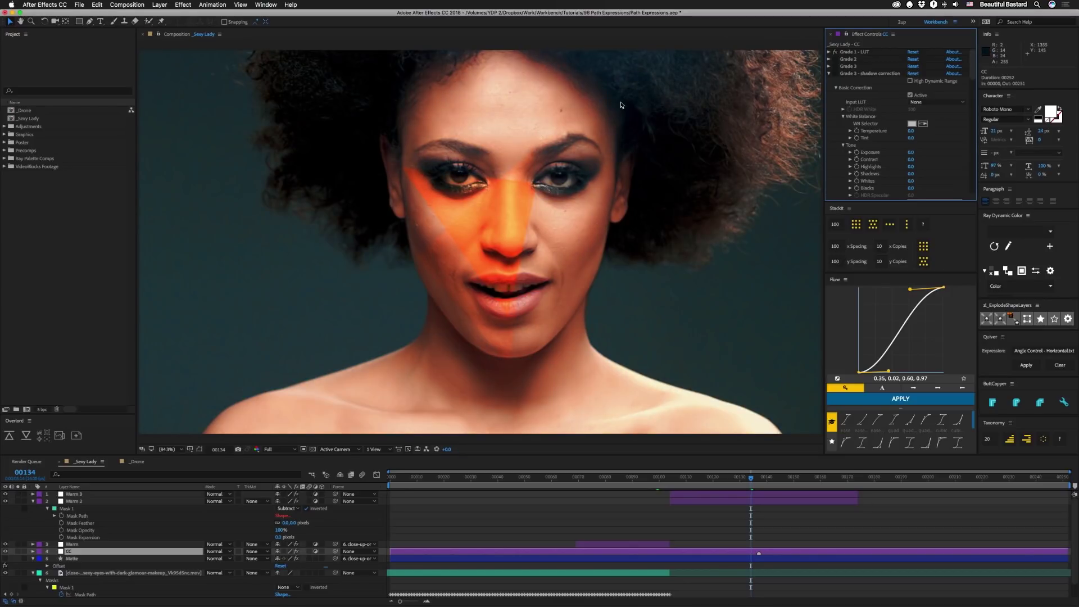
pyautogui.click(836, 74)
pyautogui.click(836, 75)
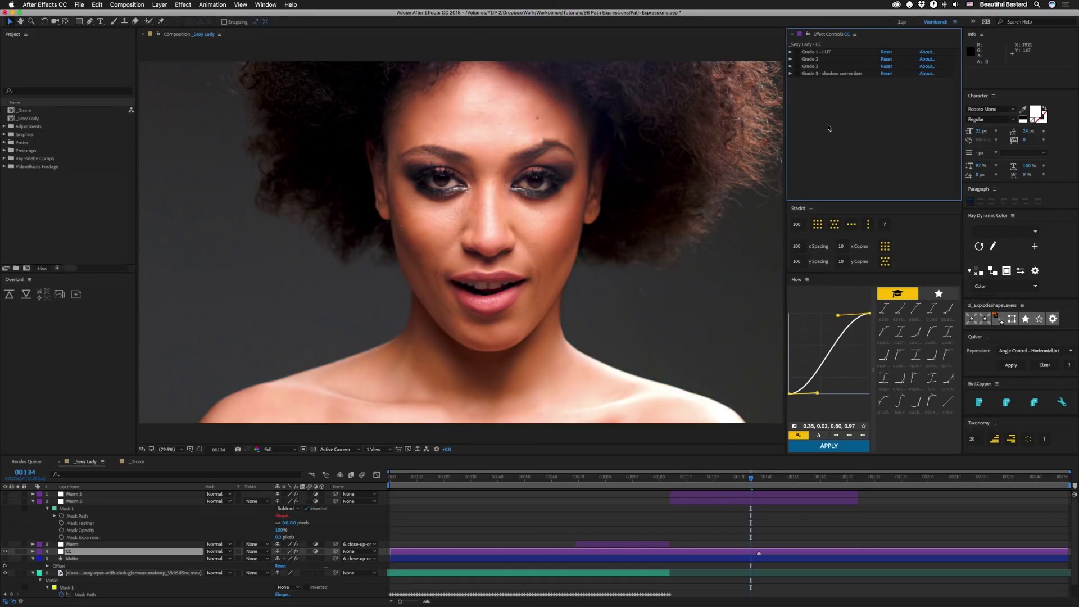
# Apply a new Lumetri Color effect to the CC layer.
pyautogui.hotkey('ctrl', 'space')
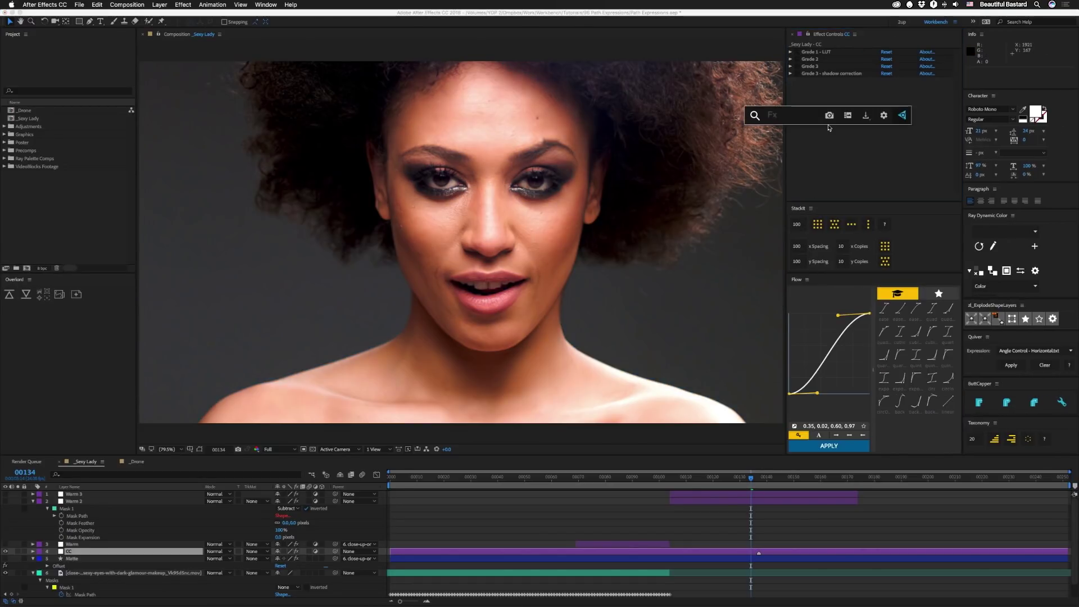
pyautogui.write('lum')
pyautogui.press('Return')
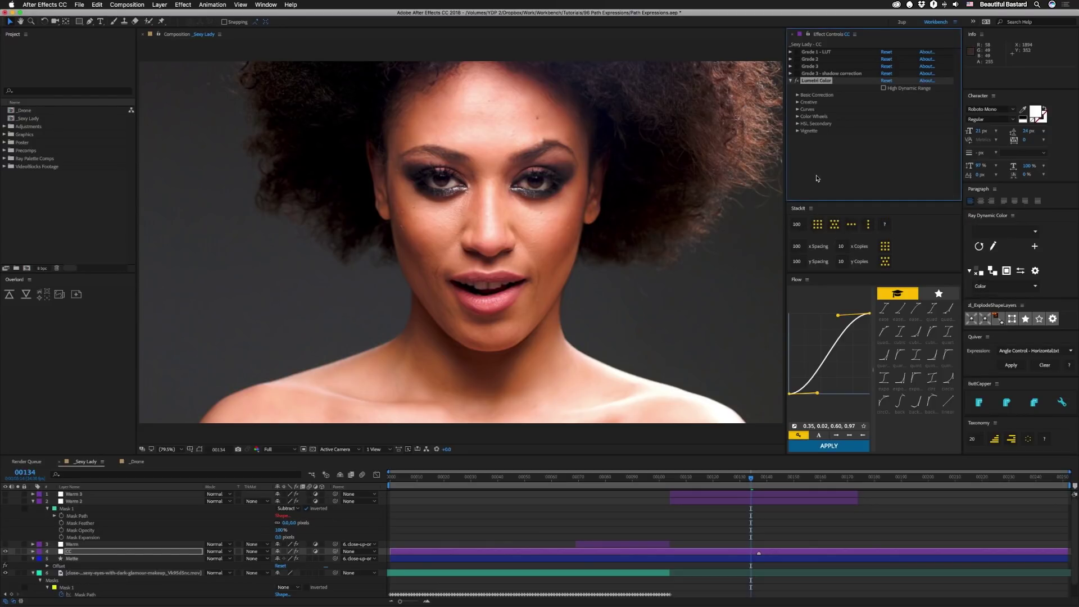
# In the new Lumetri Color's Basic Correction, set Exposure to -0.2, Contrast to about -49 and Highlights to about -72.
pyautogui.click(797, 94)
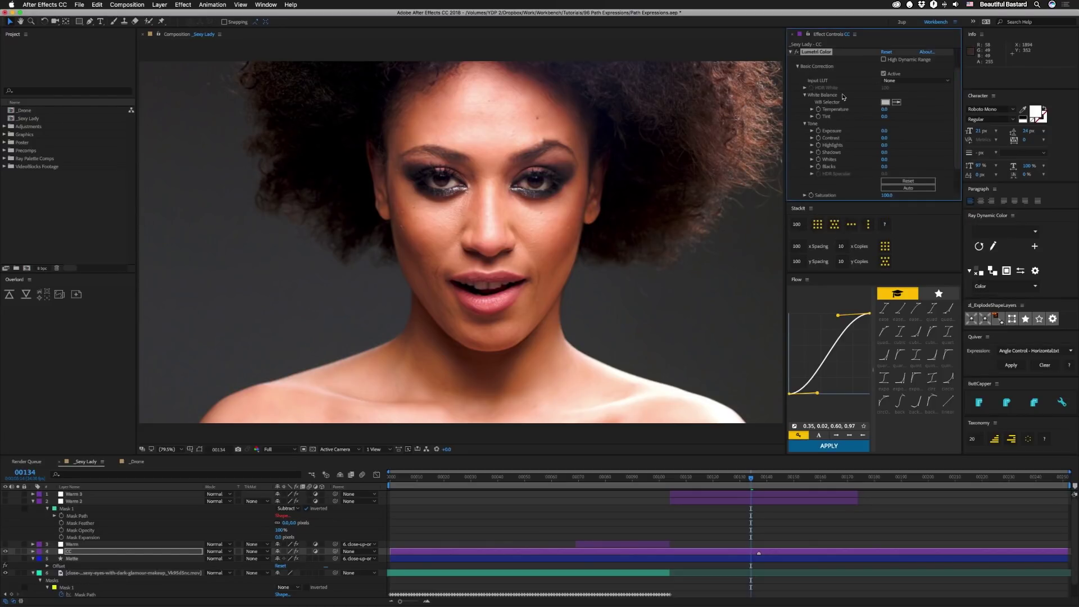
pyautogui.click(885, 131)
pyautogui.write('-0.2')
pyautogui.press('Return')
pyautogui.moveTo(884, 137); pyautogui.dragTo(879, 138)
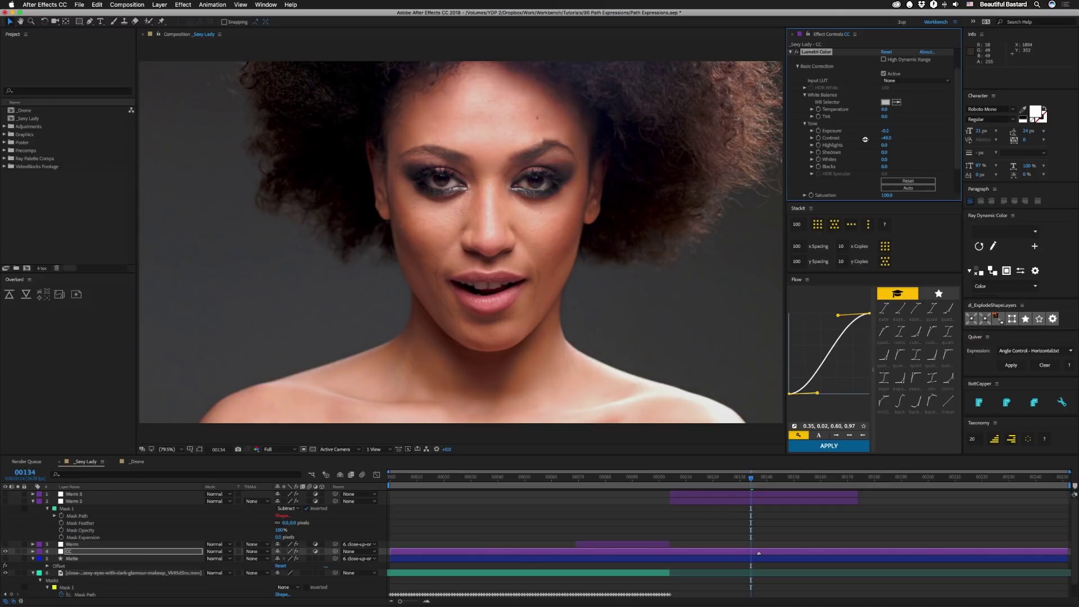
pyautogui.moveTo(874, 148); pyautogui.dragTo(866, 148)
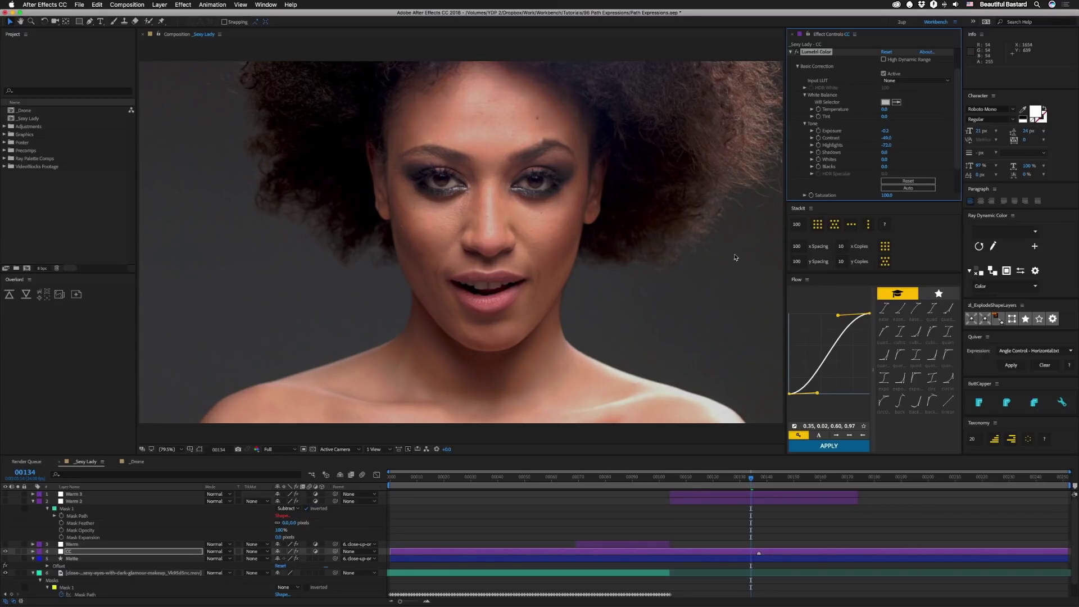
# Undo the last tone change, and set Lumetri Color's Shadows to 5 and Whites to 4.
pyautogui.press('super+z')
pyautogui.moveTo(885, 159); pyautogui.dragTo(875, 162)
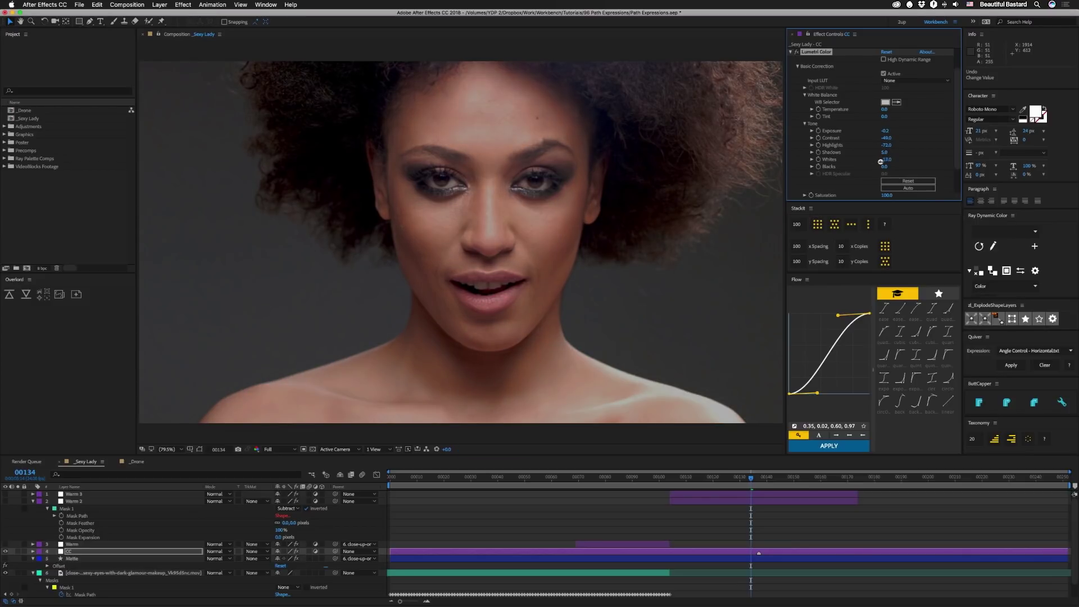
pyautogui.moveTo(888, 161); pyautogui.dragTo(888, 161)
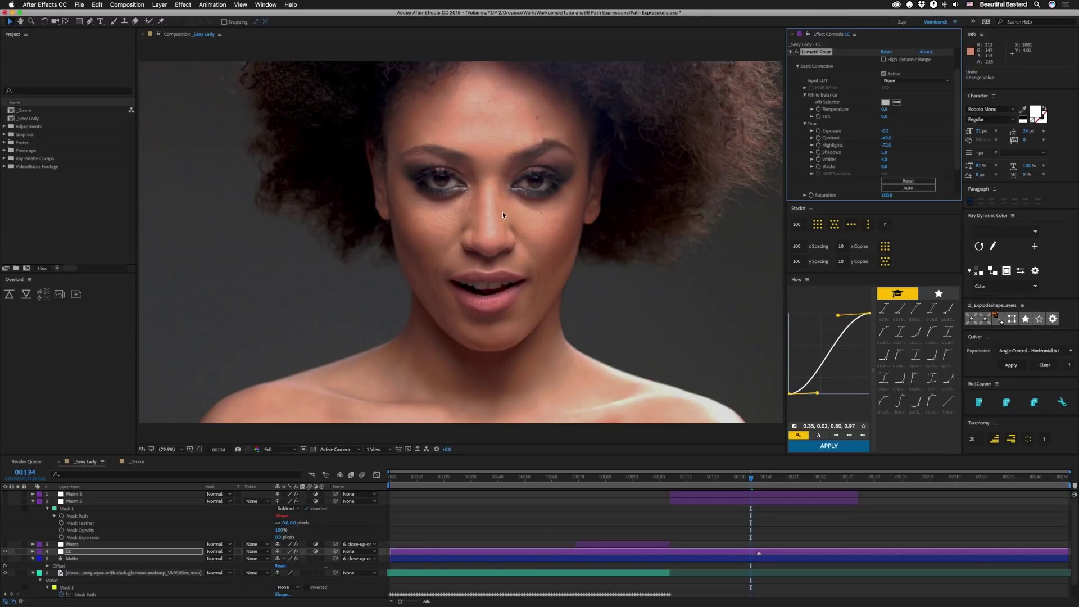
# Shift the Shadow Tint towards blue in Lumetri Color's Creative split toning.
pyautogui.scroll(-3, 804, 171)
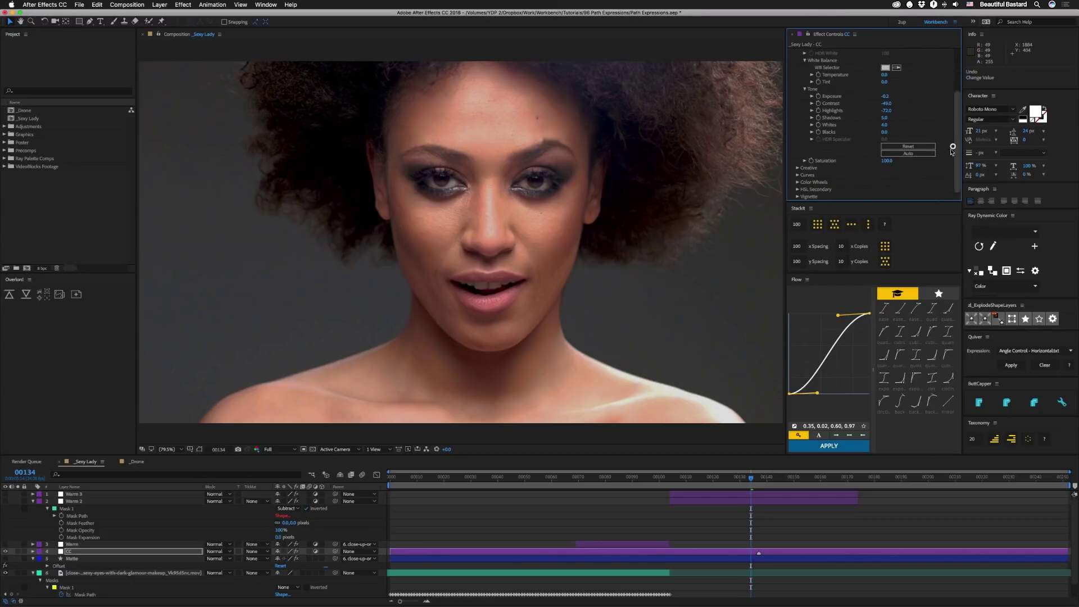
pyautogui.click(798, 169)
pyautogui.scroll(-5, 804, 169)
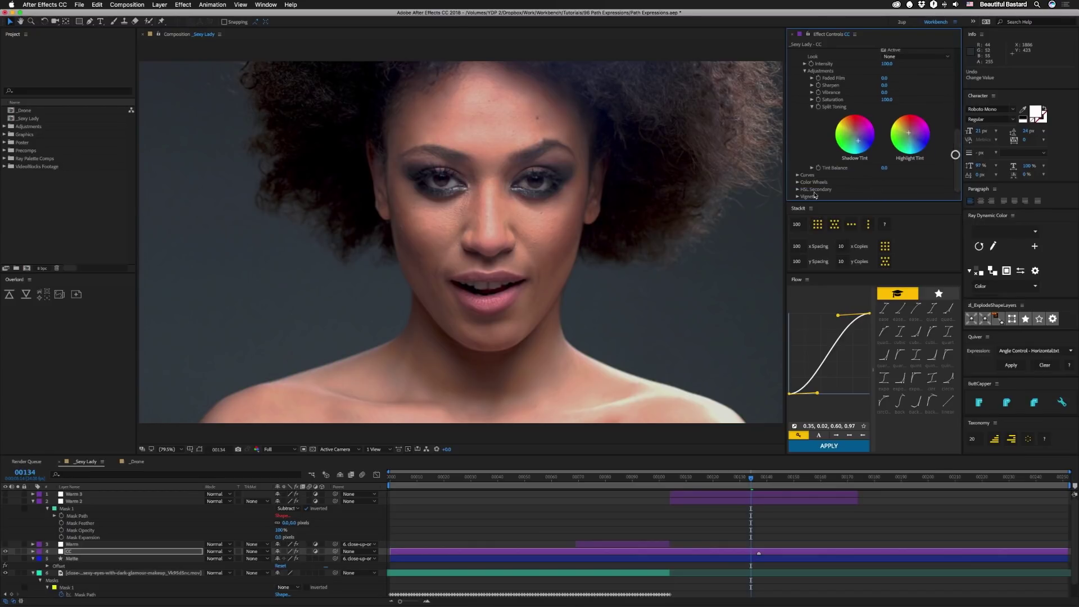
# Shape Lumetri Color's master RGB curve with a midtone point, slightly lowered shadows and a highlight point.
pyautogui.scroll(-3, 845, 171)
pyautogui.scroll(-2, 887, 118)
pyautogui.click(887, 116)
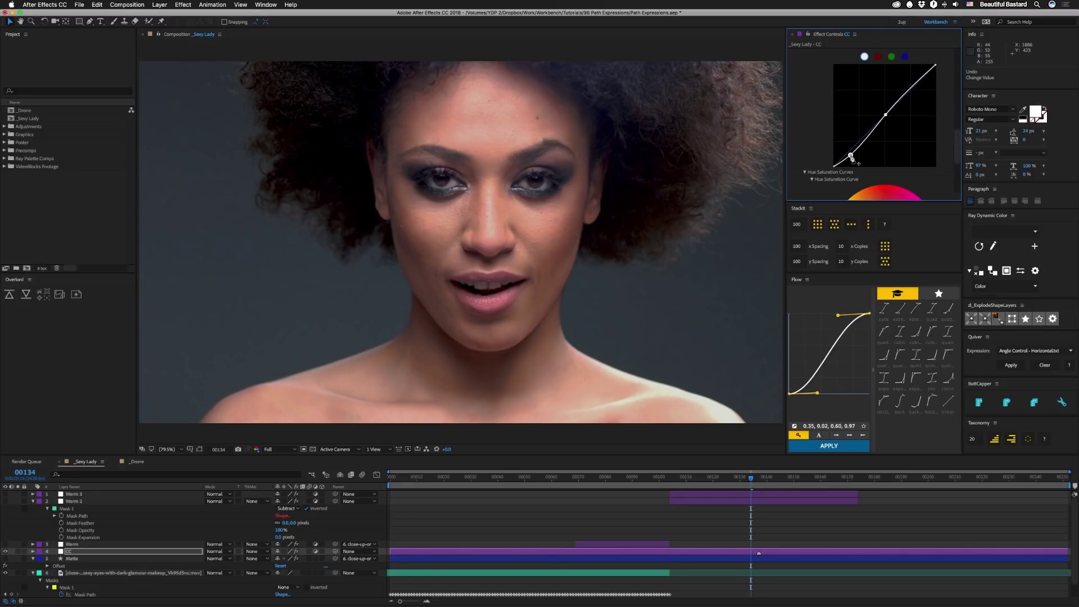
pyautogui.moveTo(850, 153); pyautogui.dragTo(850, 154)
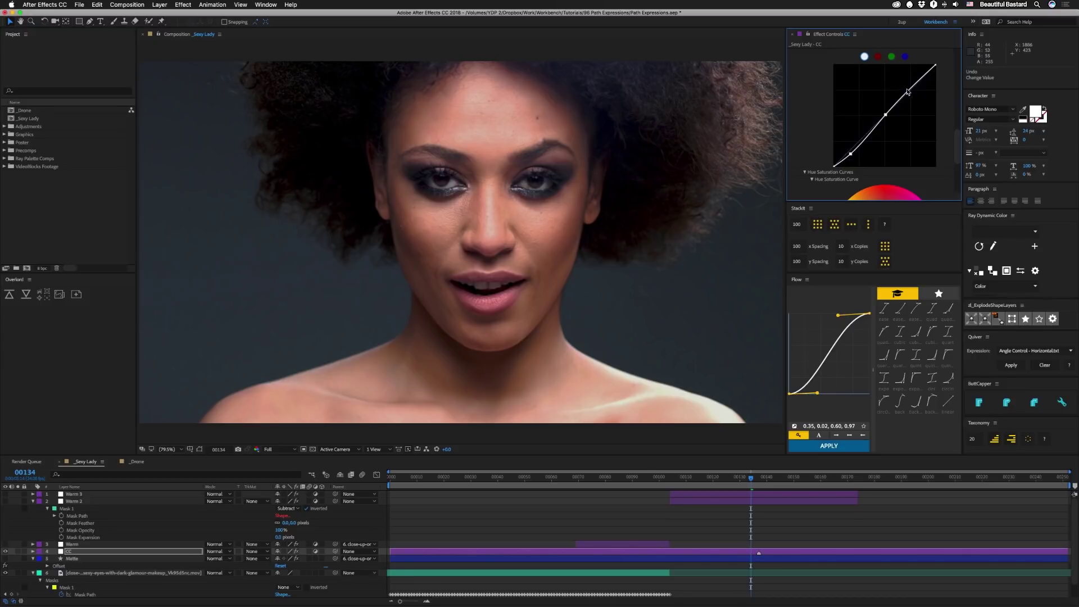
pyautogui.click(909, 88)
# Shape the red channel curve into a slight S by fixing the midtones, lowering the shadows and lifting the highlights.
pyautogui.click(879, 58)
pyautogui.click(884, 115)
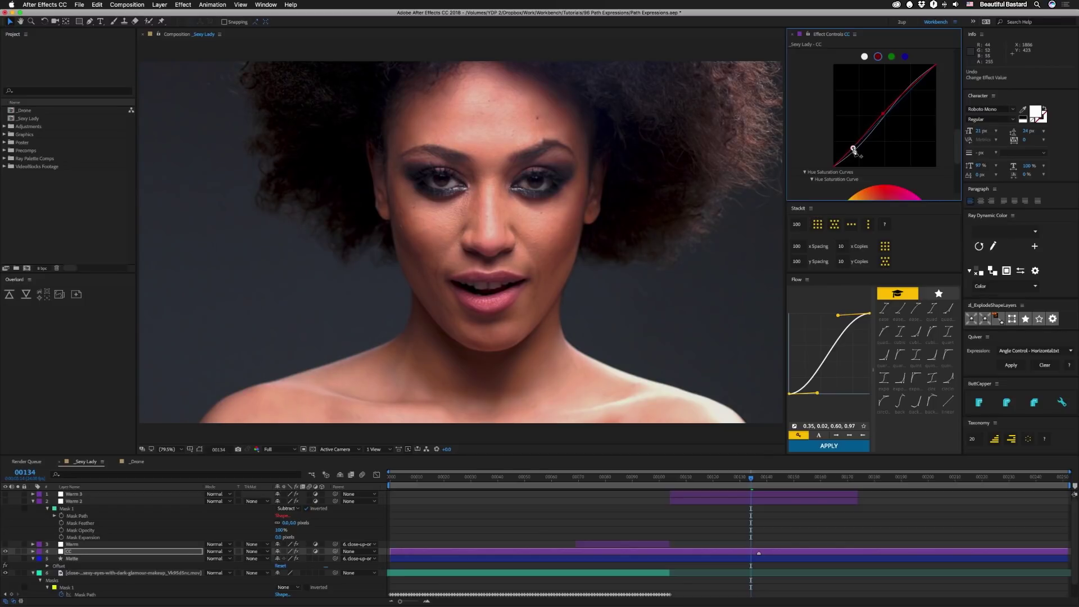
pyautogui.click(855, 151)
pyautogui.moveTo(855, 150); pyautogui.dragTo(856, 149)
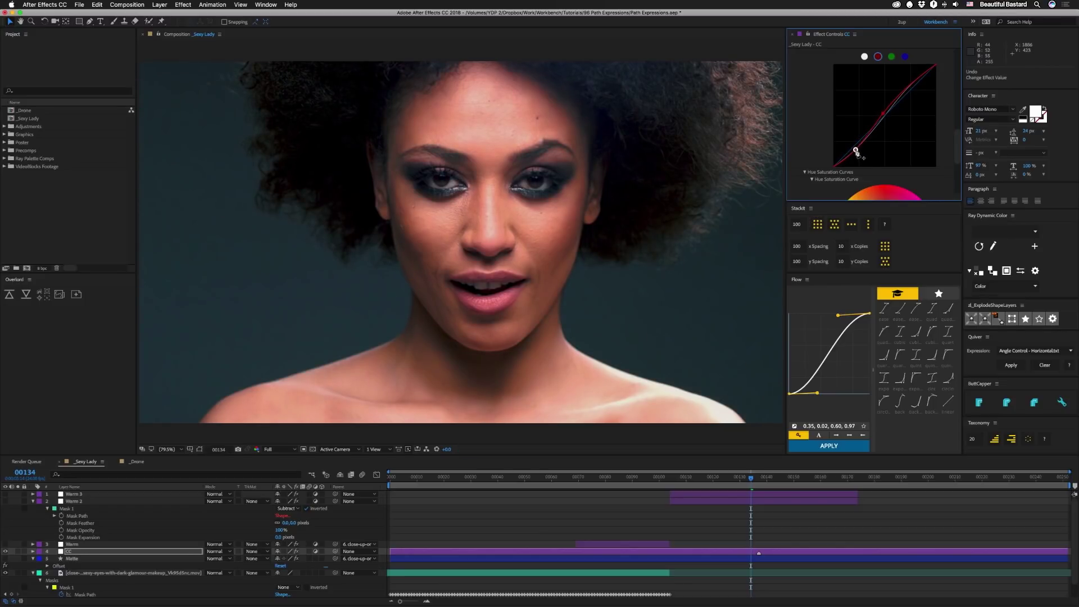
pyautogui.click(907, 90)
# Shape Lumetri Color's green channel curve with a midtone point and small adjustments in the highlights and shadows.
pyautogui.click(892, 56)
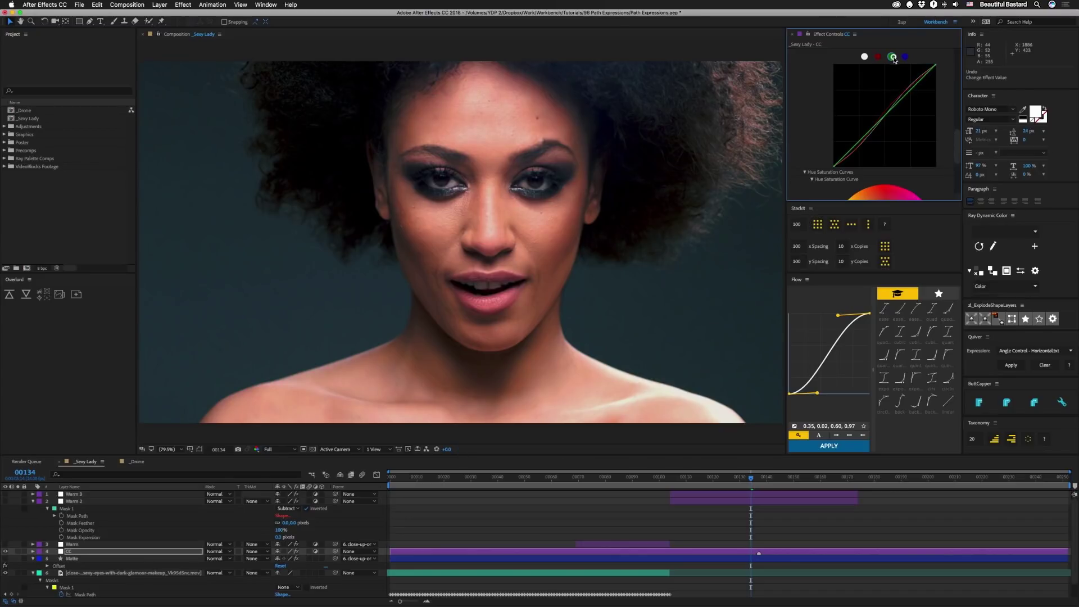
pyautogui.click(886, 117)
pyautogui.click(912, 90)
pyautogui.click(911, 90)
pyautogui.click(886, 118)
pyautogui.click(886, 117)
pyautogui.click(854, 152)
# In Lumetri Color's Color Wheels, shift the Midtones slightly towards warm red-orange and the Shadows slightly towards teal.
pyautogui.moveTo(957, 148); pyautogui.dragTo(957, 183)
pyautogui.click(797, 182)
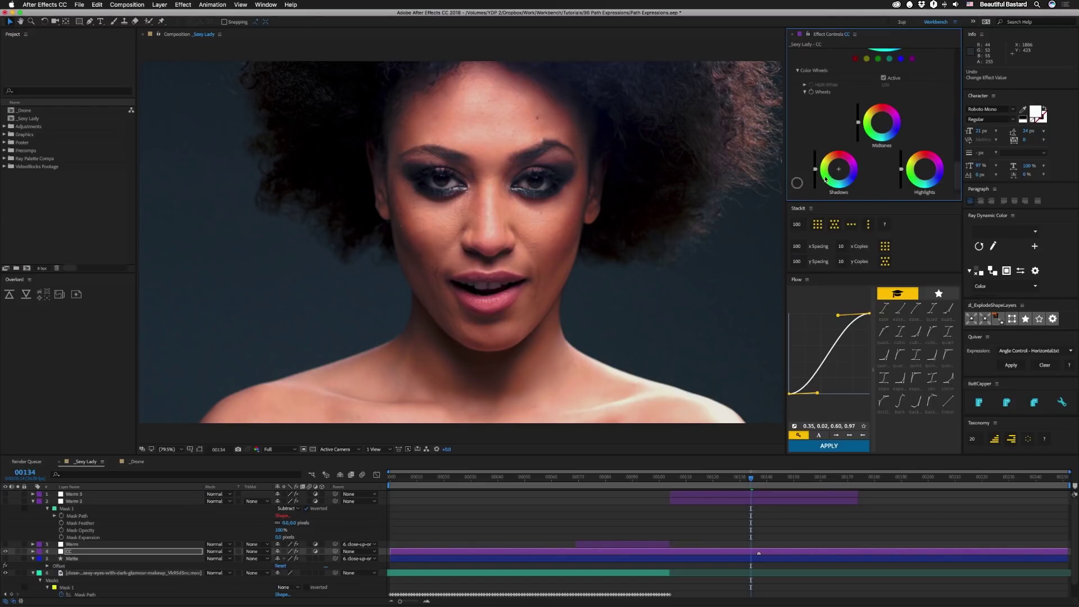
pyautogui.click(881, 122)
pyautogui.click(838, 170)
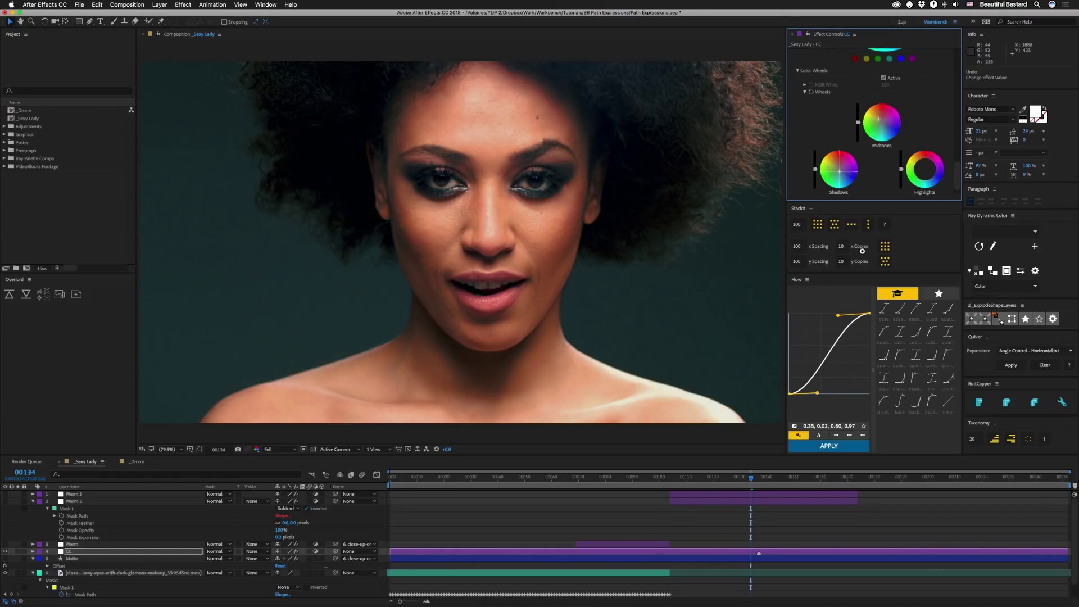
# Set the Creative split toning's Tint Balance to -45, and give the Highlights color wheel a slight warm tint.
pyautogui.scroll(10, 859, 171)
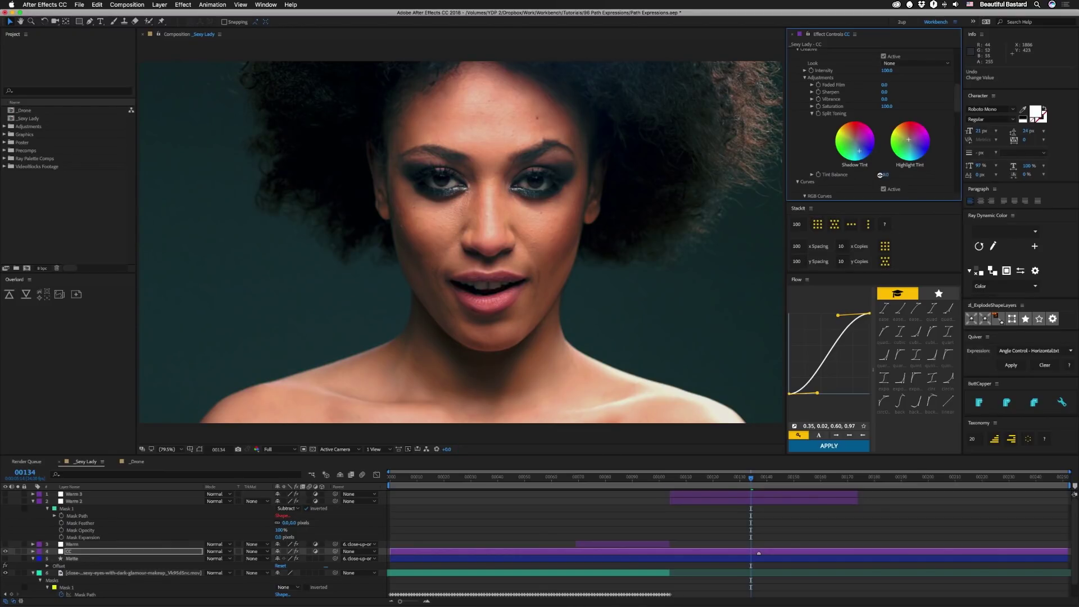
pyautogui.moveTo(885, 175); pyautogui.dragTo(875, 176)
pyautogui.moveTo(958, 100); pyautogui.dragTo(960, 190)
pyautogui.moveTo(927, 158); pyautogui.dragTo(925, 154)
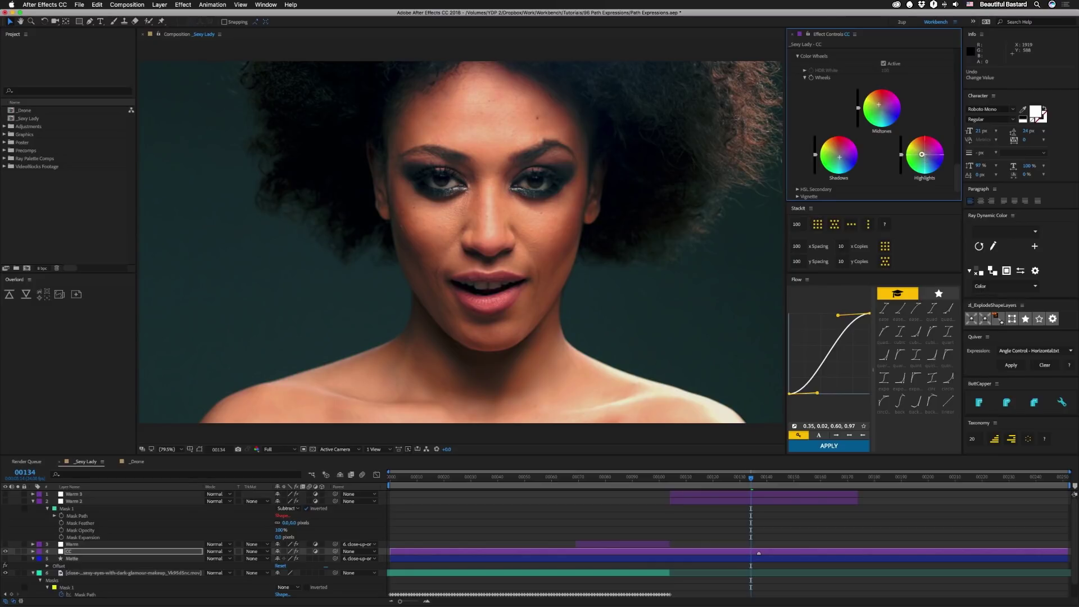
pyautogui.scroll(5, 898, 110)
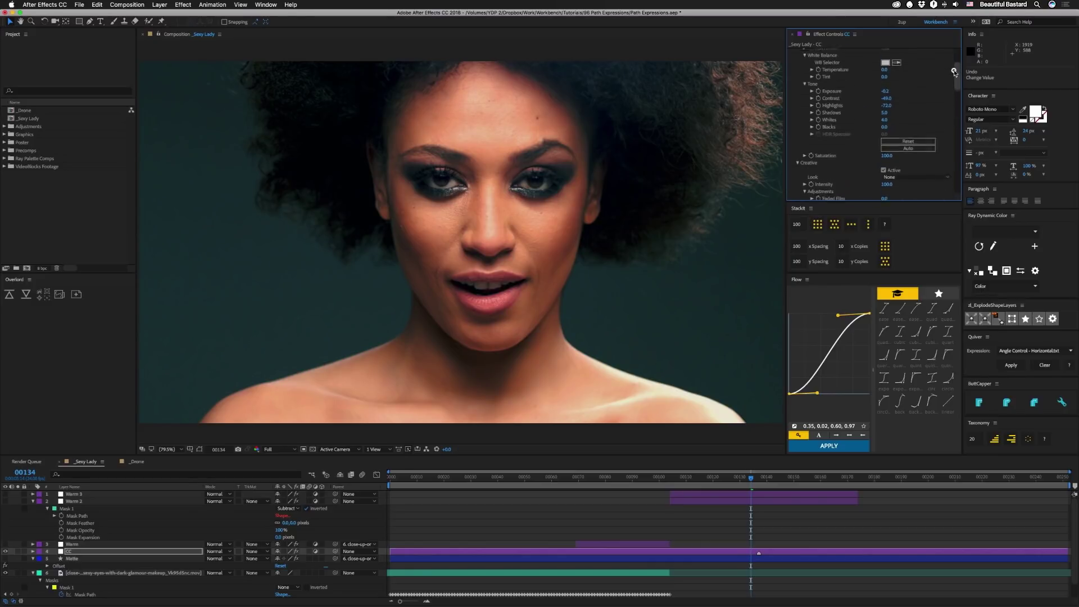
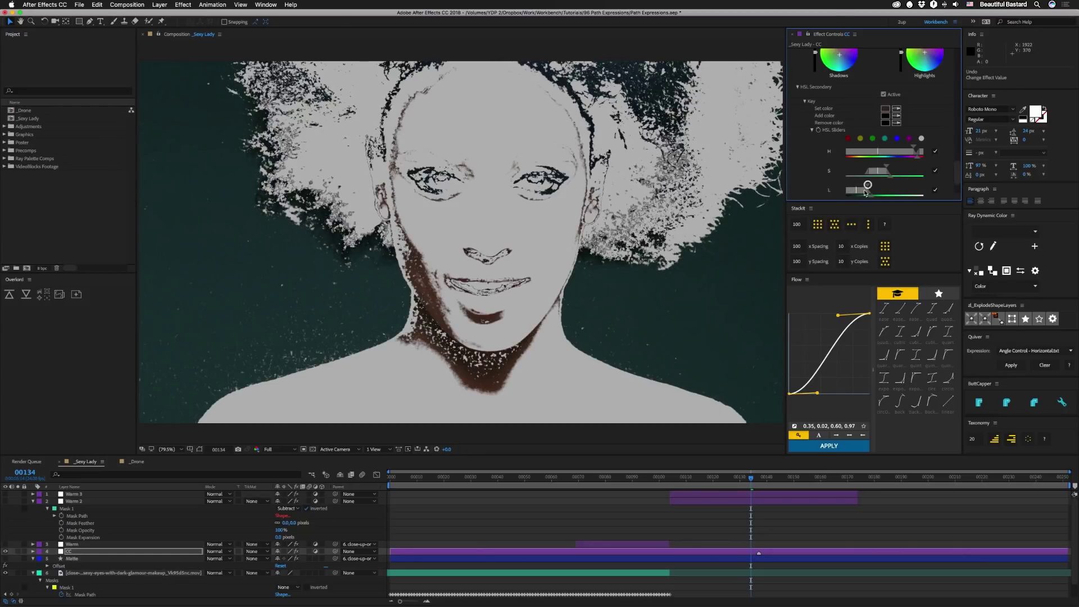
# Adjust the HSL Secondary key's hue, saturation and luminance ranges to isolate the dark skin shadows on the face and neck.
pyautogui.moveTo(920, 151); pyautogui.dragTo(887, 173)
pyautogui.scroll(1, 878, 173)
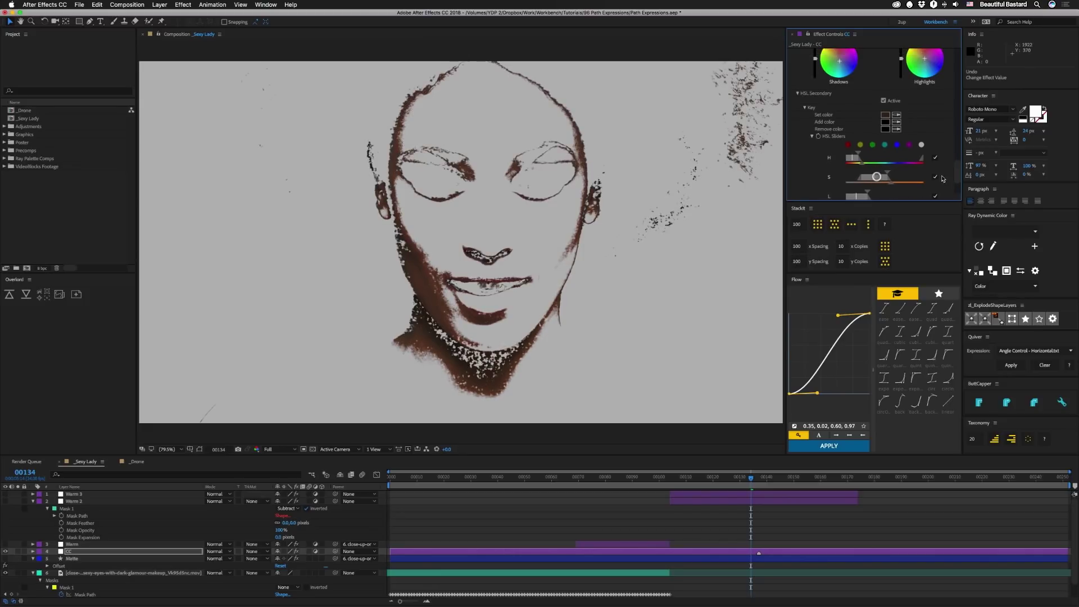
pyautogui.scroll(-3, 888, 169)
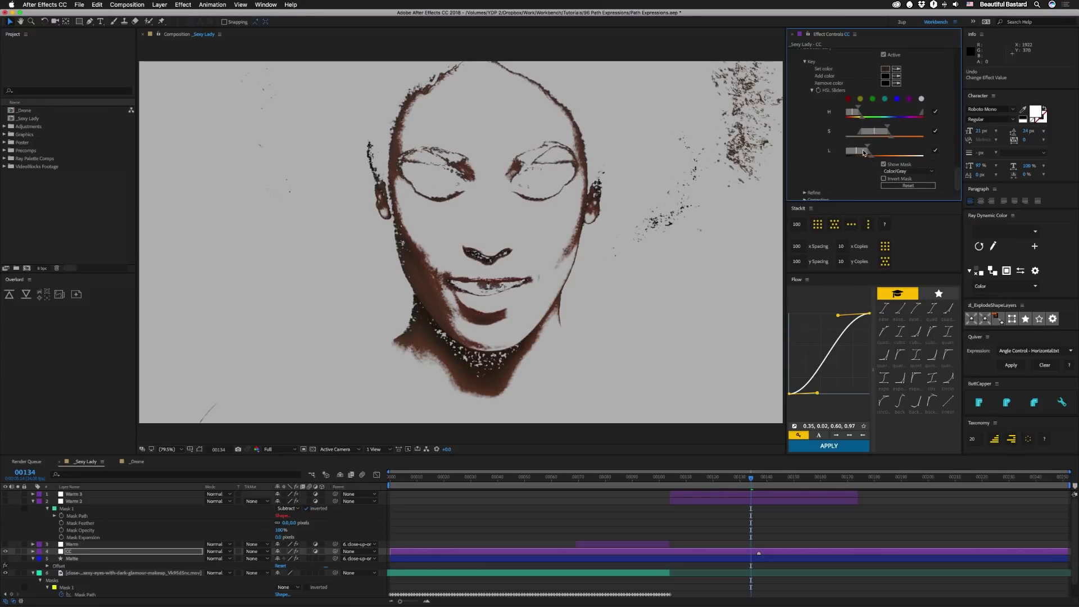
pyautogui.moveTo(860, 152); pyautogui.dragTo(860, 153)
pyautogui.moveTo(860, 153); pyautogui.dragTo(859, 151)
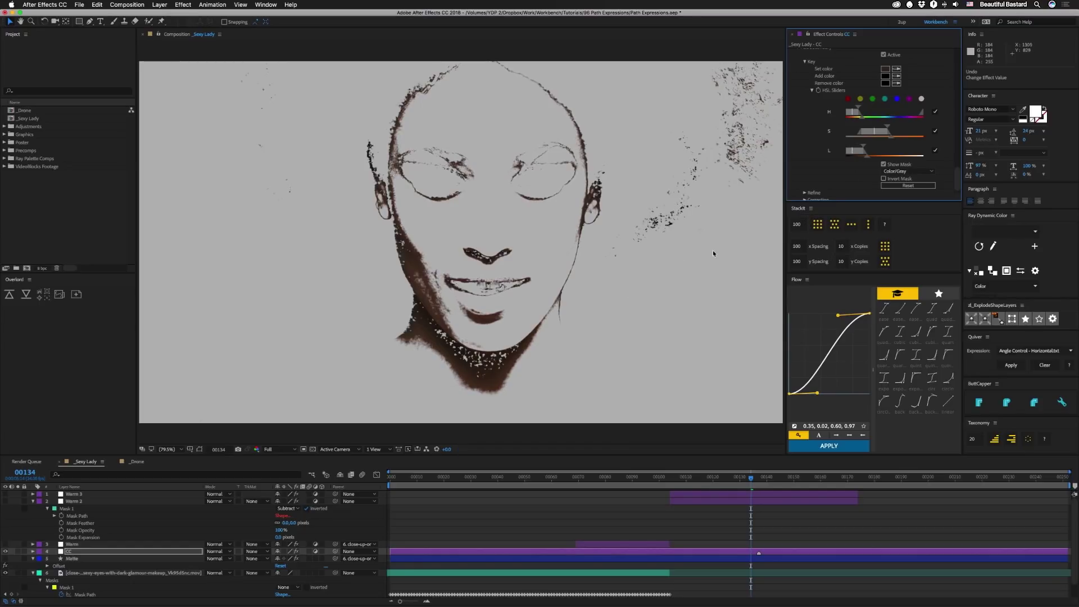
pyautogui.moveTo(868, 158); pyautogui.dragTo(873, 159)
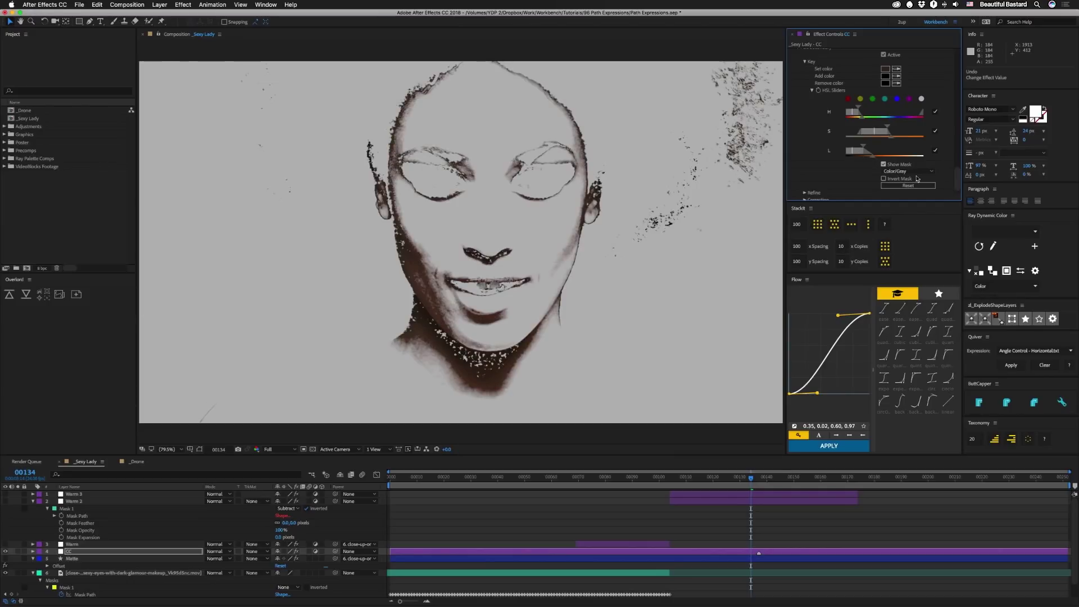
# Turn off the HSL Secondary mask preview, and raise the Correction temperature to warm the keyed skin shadows.
pyautogui.click(884, 164)
pyautogui.moveTo(957, 182); pyautogui.dragTo(957, 187)
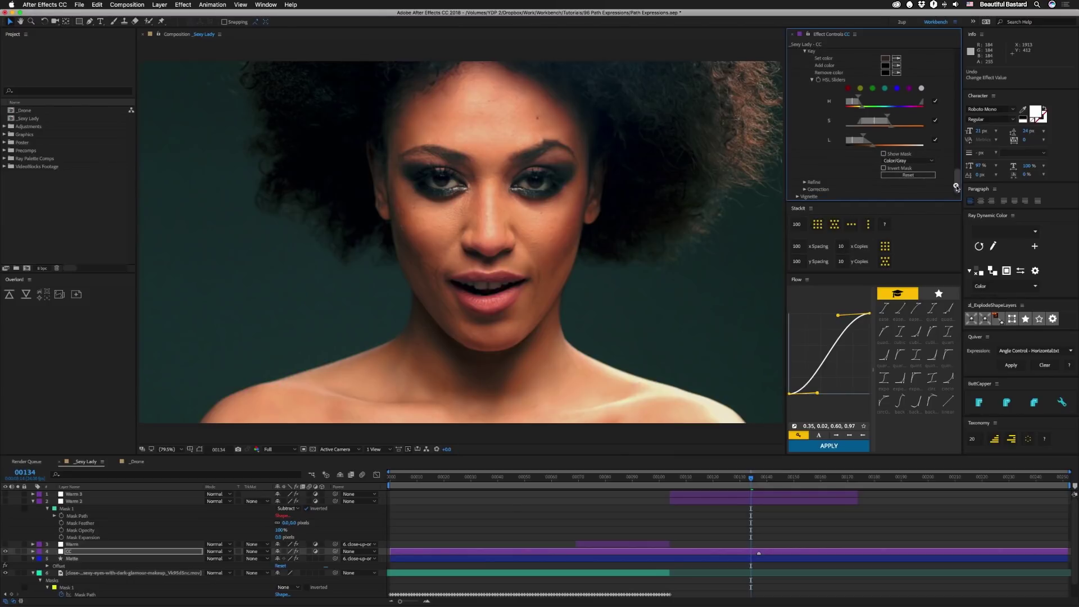
pyautogui.click(805, 189)
pyautogui.scroll(-2, 805, 189)
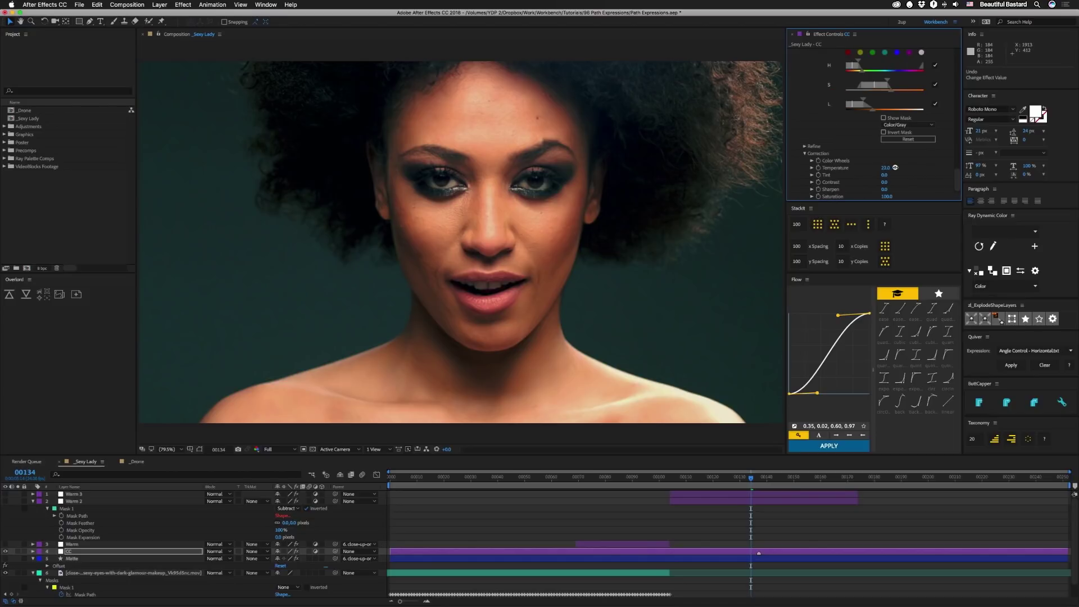
pyautogui.moveTo(888, 168); pyautogui.dragTo(901, 168)
pyautogui.moveTo(887, 169); pyautogui.dragTo(911, 168)
pyautogui.moveTo(887, 168); pyautogui.dragTo(894, 194)
# With the HSL mask shown, widen the hue range and soften and broaden the saturation range, and hide the mask again.
pyautogui.click(884, 118)
pyautogui.scroll(3, 952, 184)
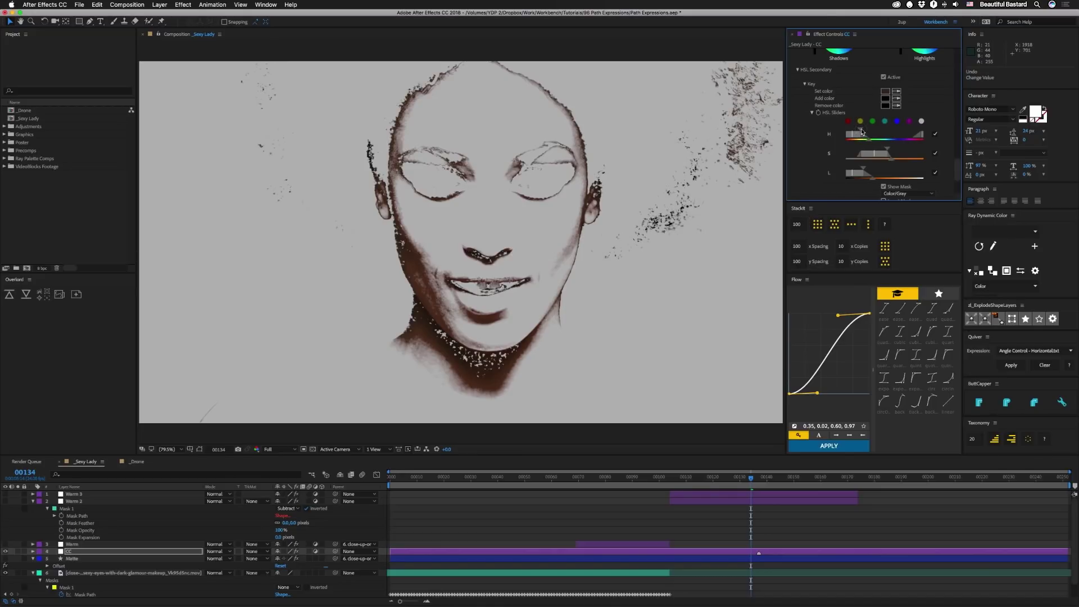
pyautogui.moveTo(870, 154)
pyautogui.mouseDown()
pyautogui.moveTo(898, 157)
pyautogui.moveTo(881, 156)
pyautogui.mouseUp()
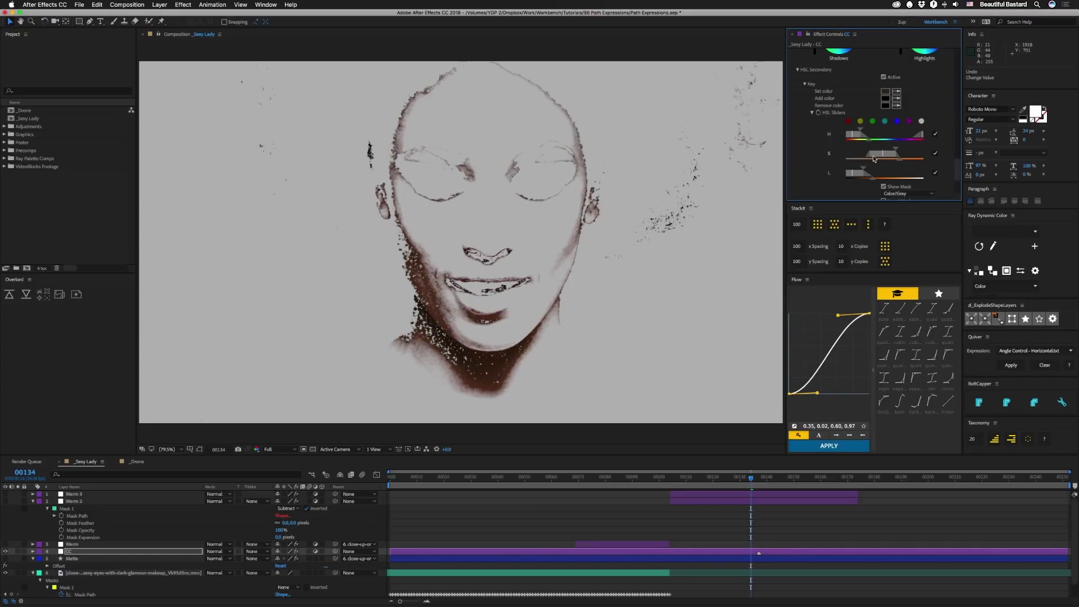
pyautogui.moveTo(896, 150); pyautogui.dragTo(897, 162)
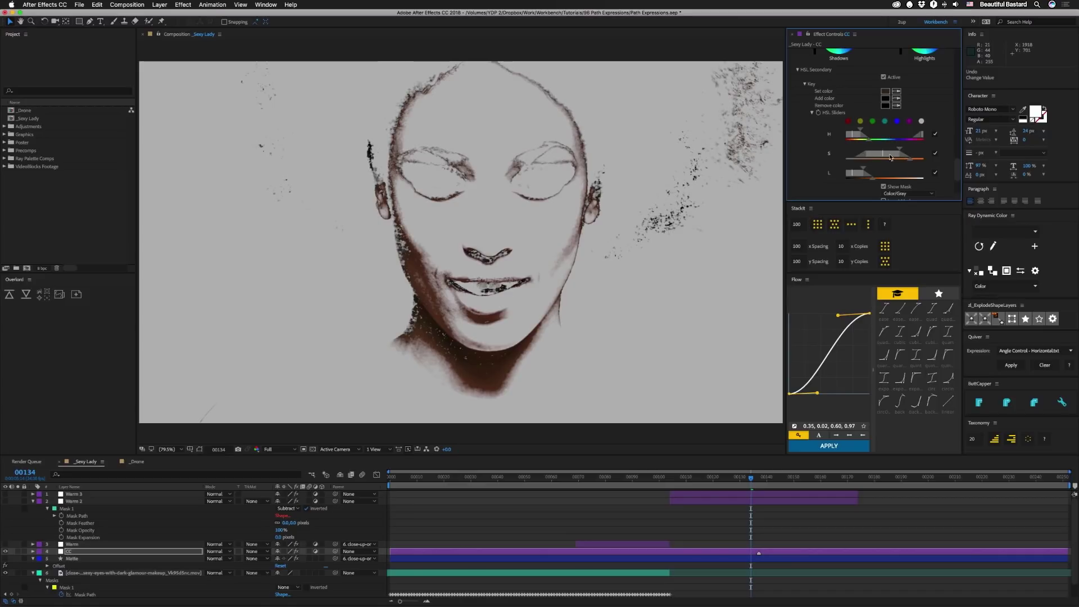
pyautogui.moveTo(890, 158); pyautogui.dragTo(888, 157)
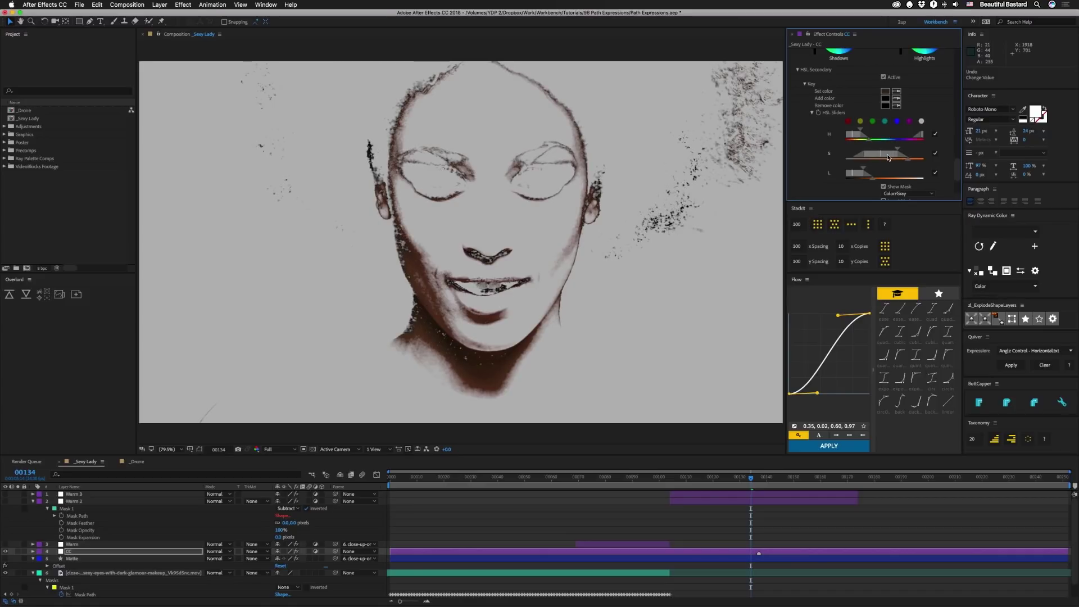
pyautogui.scroll(1, 889, 156)
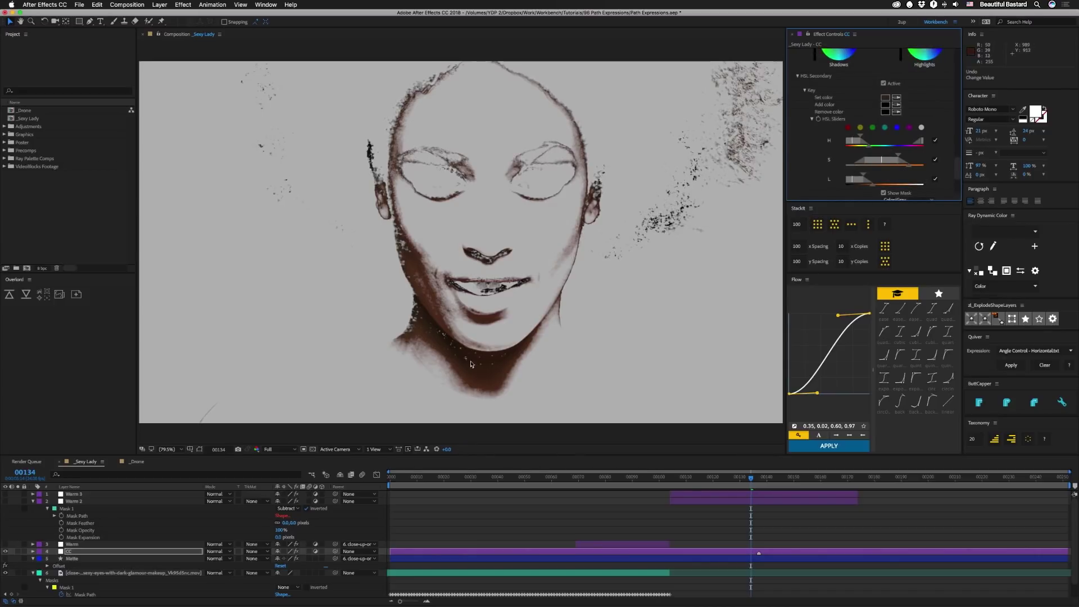
pyautogui.click(883, 193)
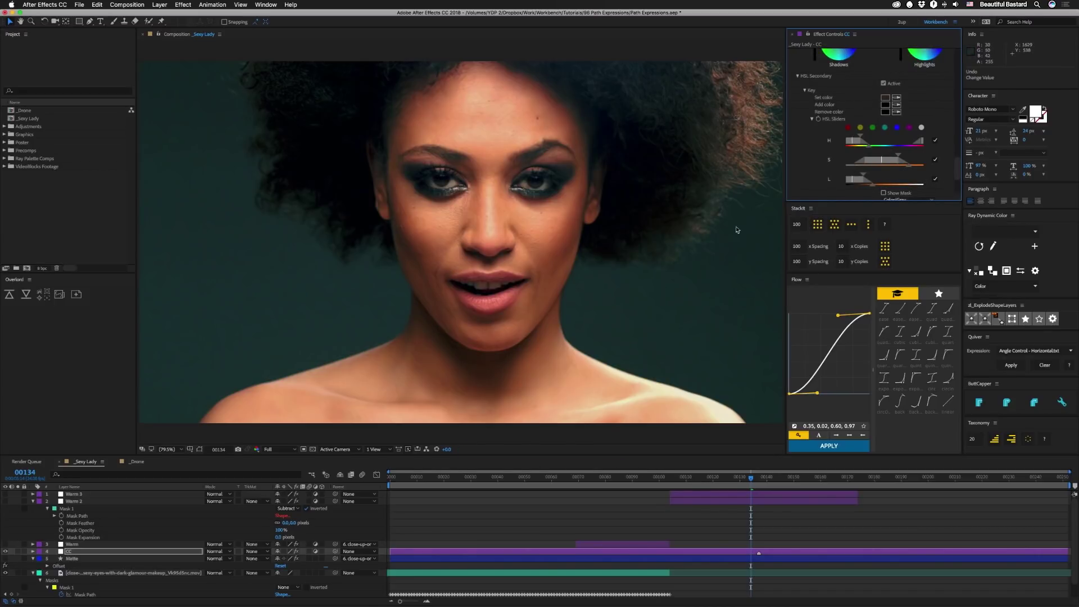
# Fine-tune the tint of the Shadows color wheel in Lumetri Color.
pyautogui.scroll(5, 844, 123)
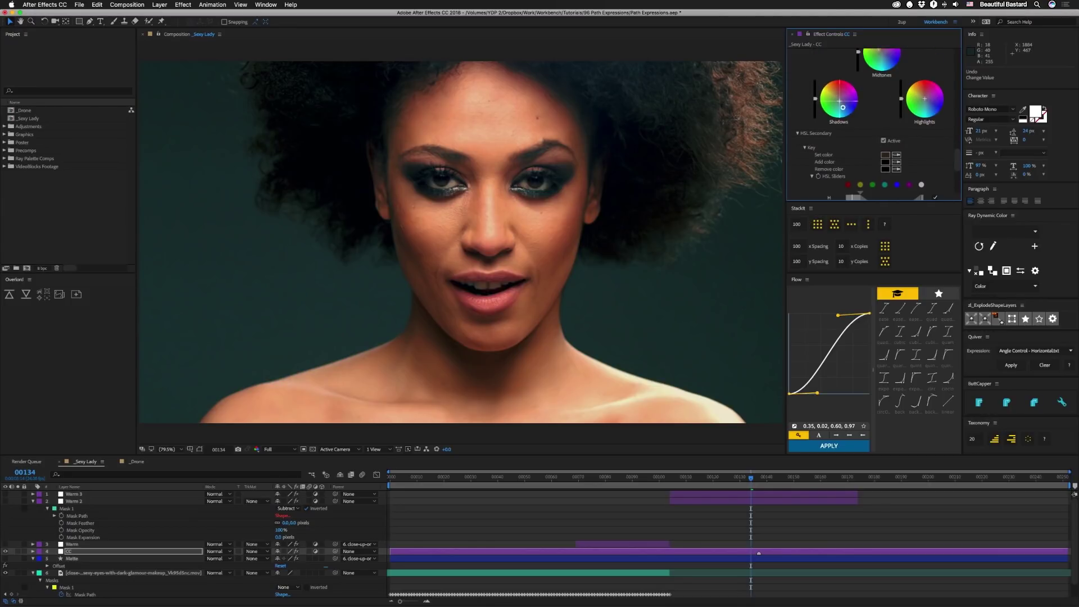
pyautogui.doubleClick(841, 104)
pyautogui.scroll(8, 866, 157)
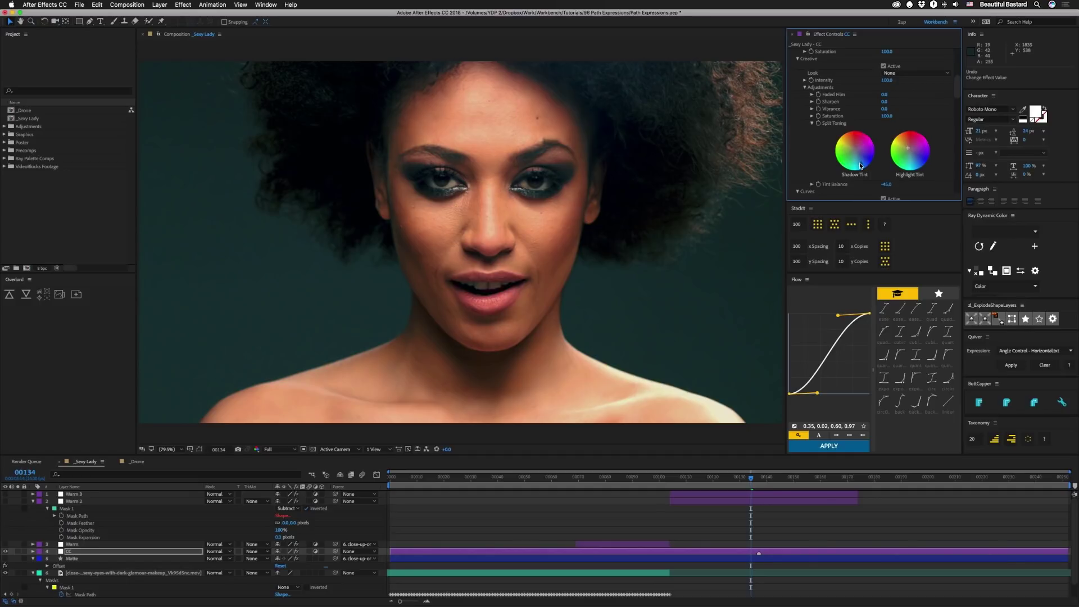
# Set Lumetri Color's Blacks to 9 in the Basic Correction tone settings.
pyautogui.scroll(6, 959, 66)
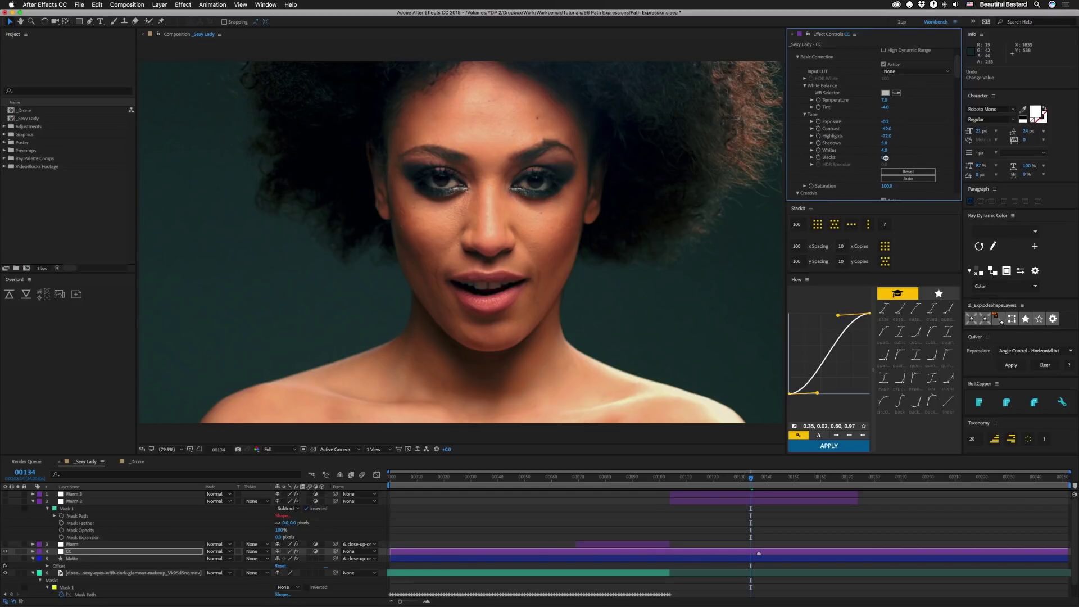
pyautogui.moveTo(886, 159); pyautogui.dragTo(894, 159)
pyautogui.press('super+shift+z')
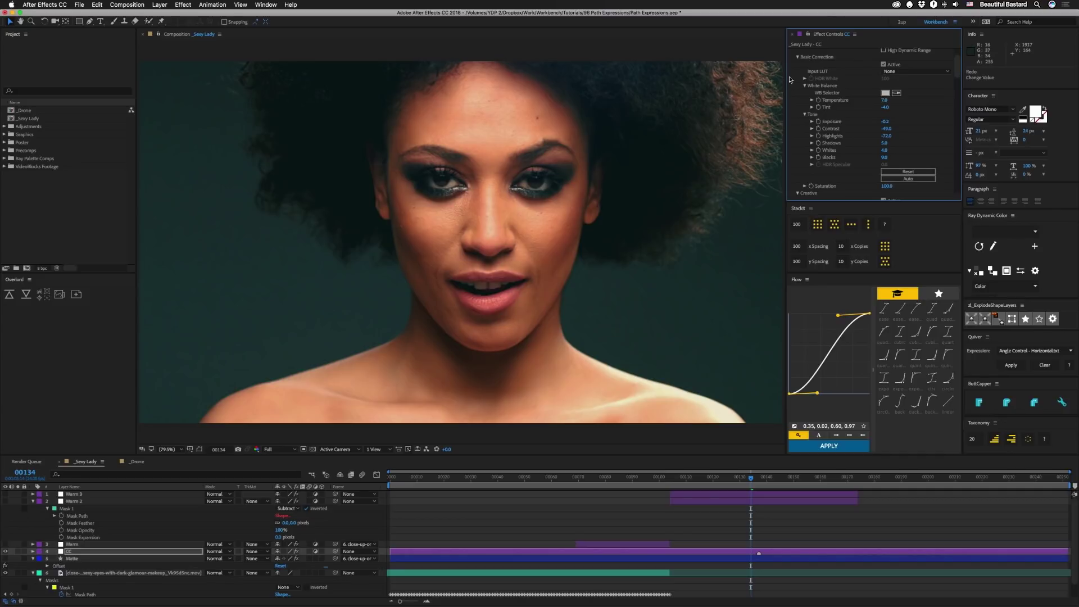
# Collapse the finished Lumetri Color effect and add a second Lumetri Color effect to the CC layer.
pyautogui.moveTo(960, 71); pyautogui.dragTo(960, 53)
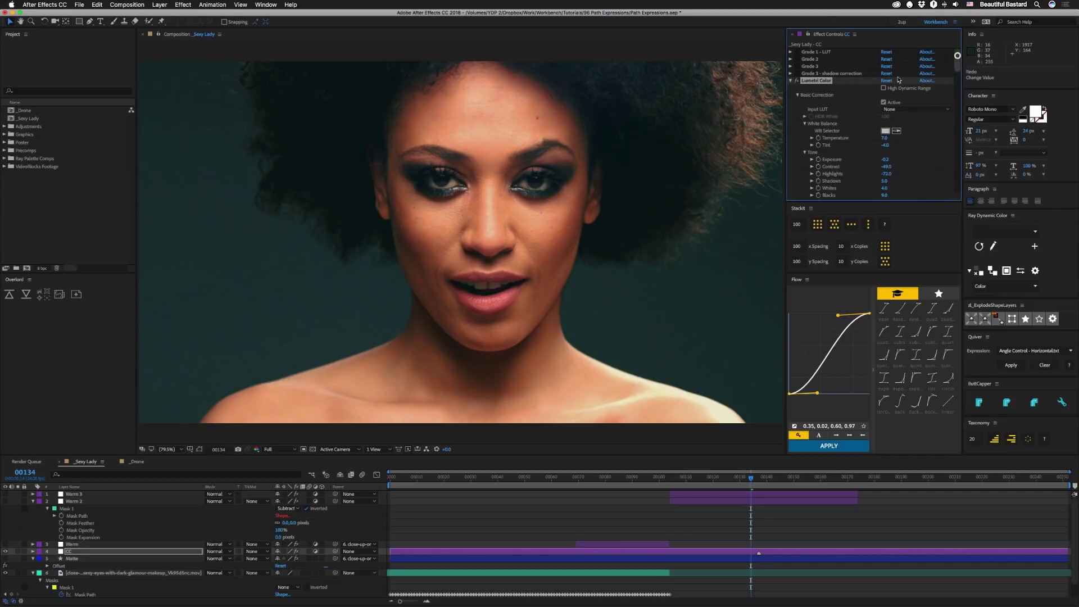
pyautogui.click(791, 81)
pyautogui.click(821, 122)
pyautogui.hotkey('ctrl', 'space')
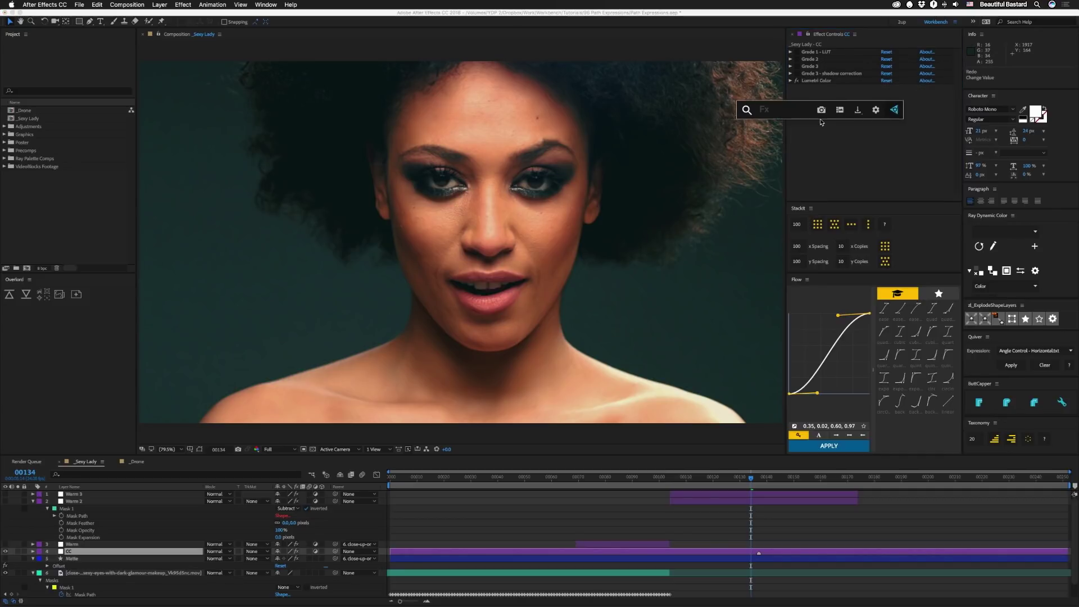
pyautogui.write('lum')
pyautogui.press('Return')
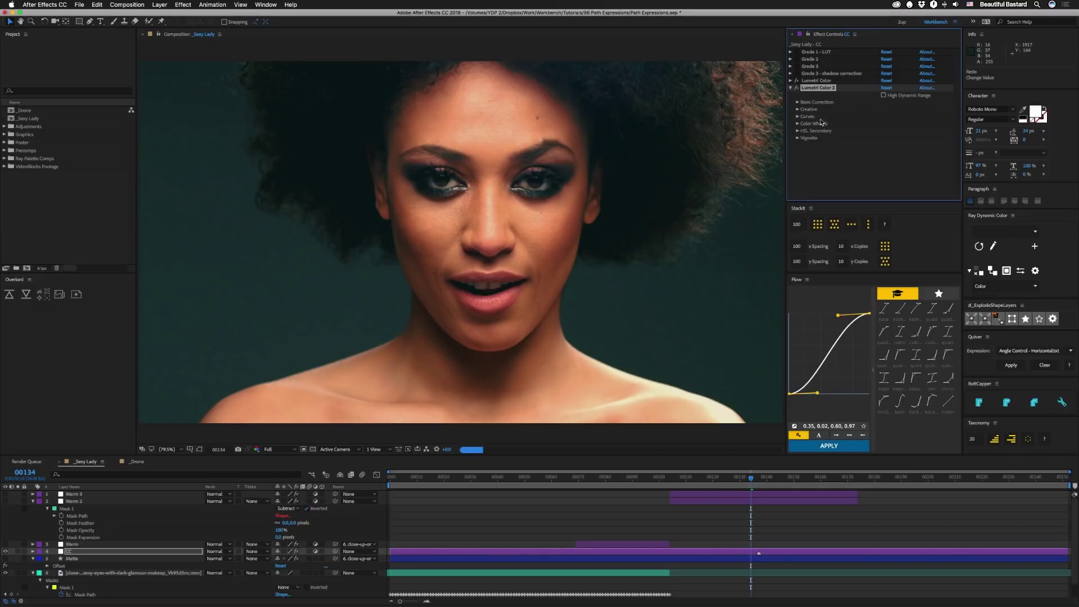
# In the second Lumetri Color's HSL Secondary, key the dark hair tones, show the mask and expand the HSL Sliders.
pyautogui.click(797, 131)
pyautogui.click(805, 146)
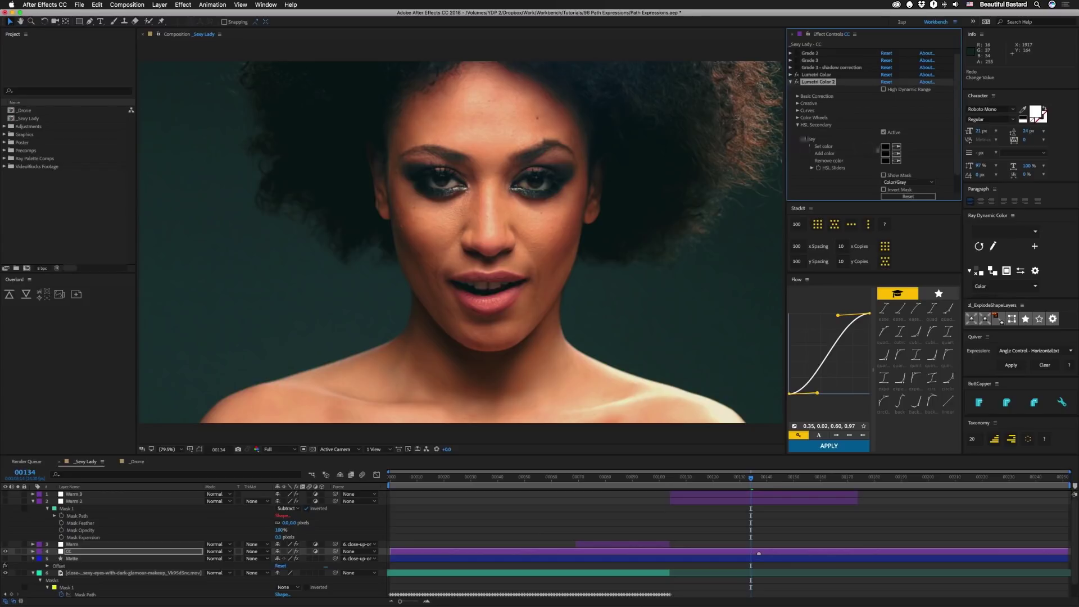
pyautogui.scroll(-2, 903, 155)
pyautogui.click(885, 153)
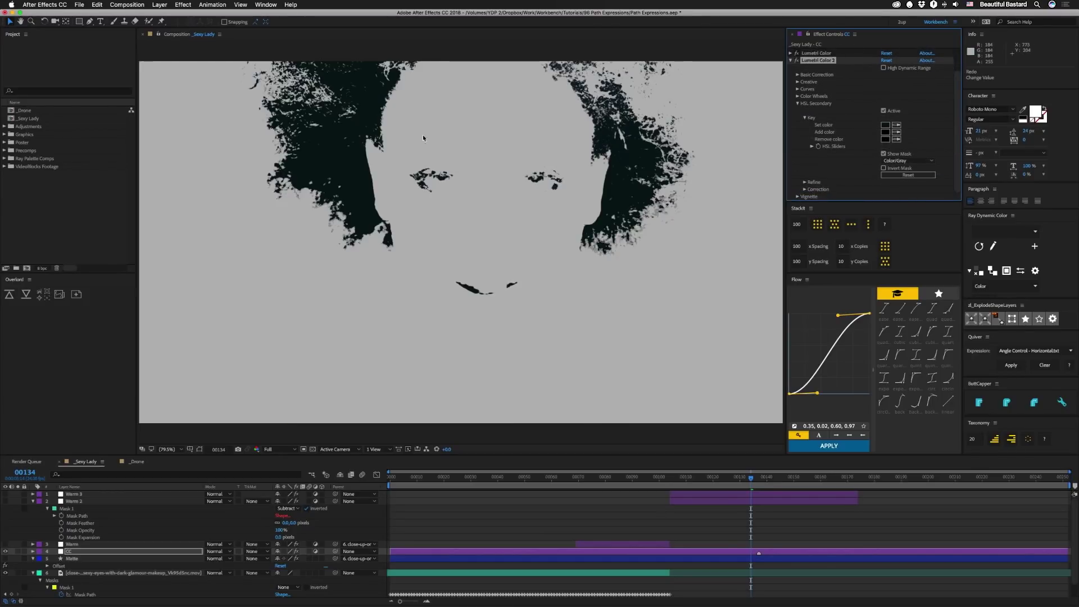
pyautogui.click(812, 147)
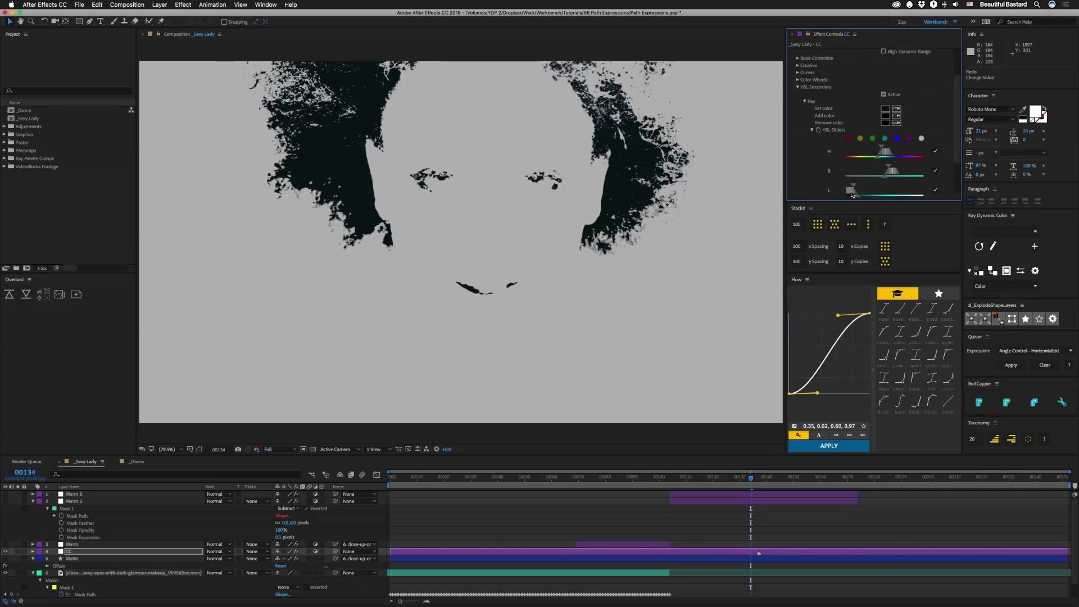
# Refine the hair key by narrowing the luminance range with a softer falloff and slightly softening the hue range.
pyautogui.moveTo(850, 193); pyautogui.dragTo(853, 194)
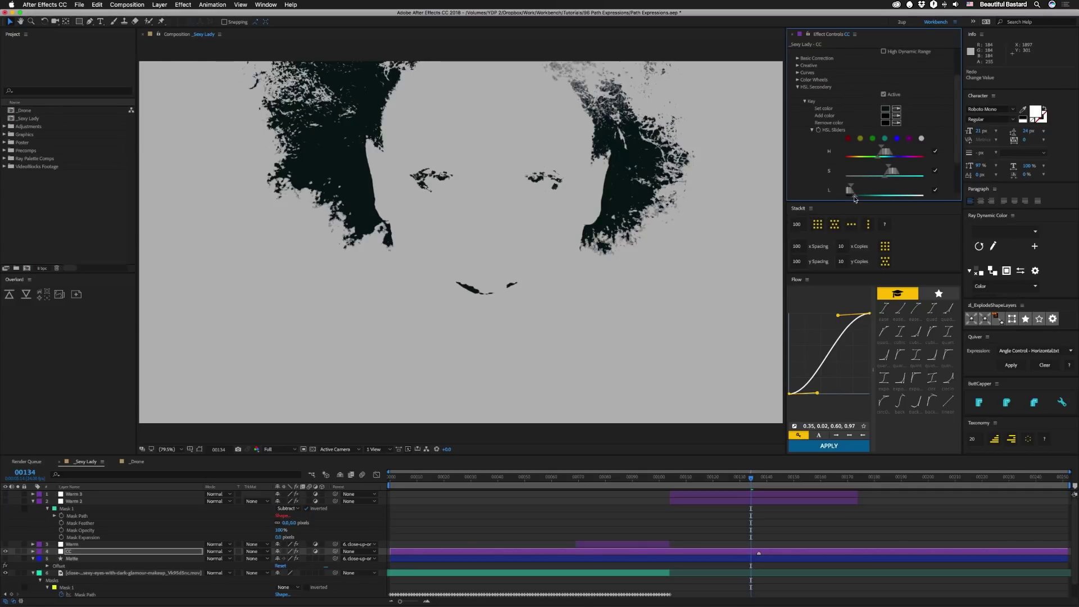
pyautogui.moveTo(853, 197); pyautogui.dragTo(850, 193)
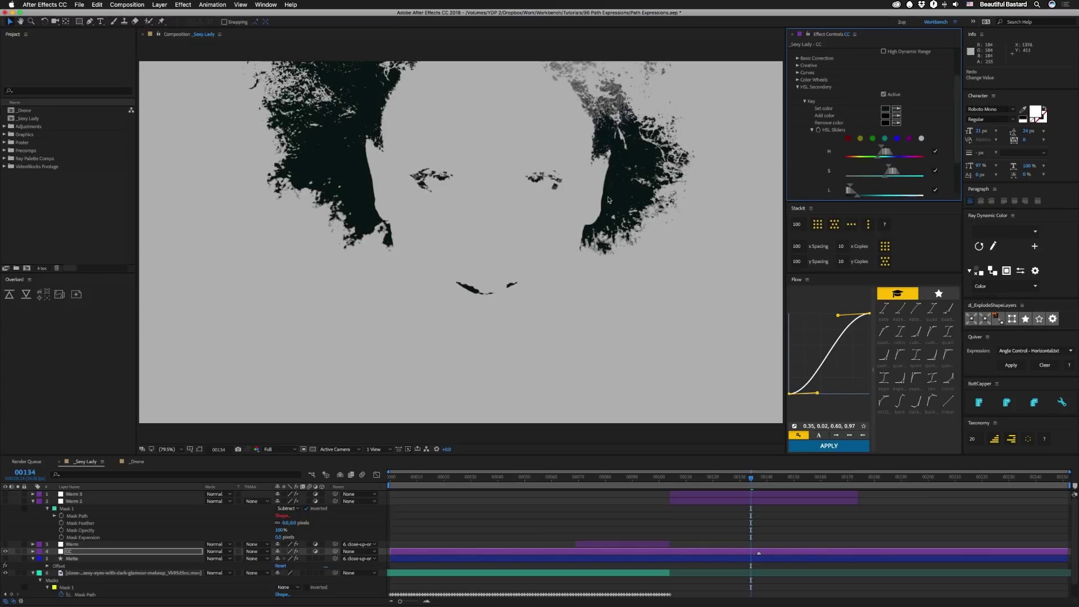
pyautogui.moveTo(857, 197); pyautogui.dragTo(864, 197)
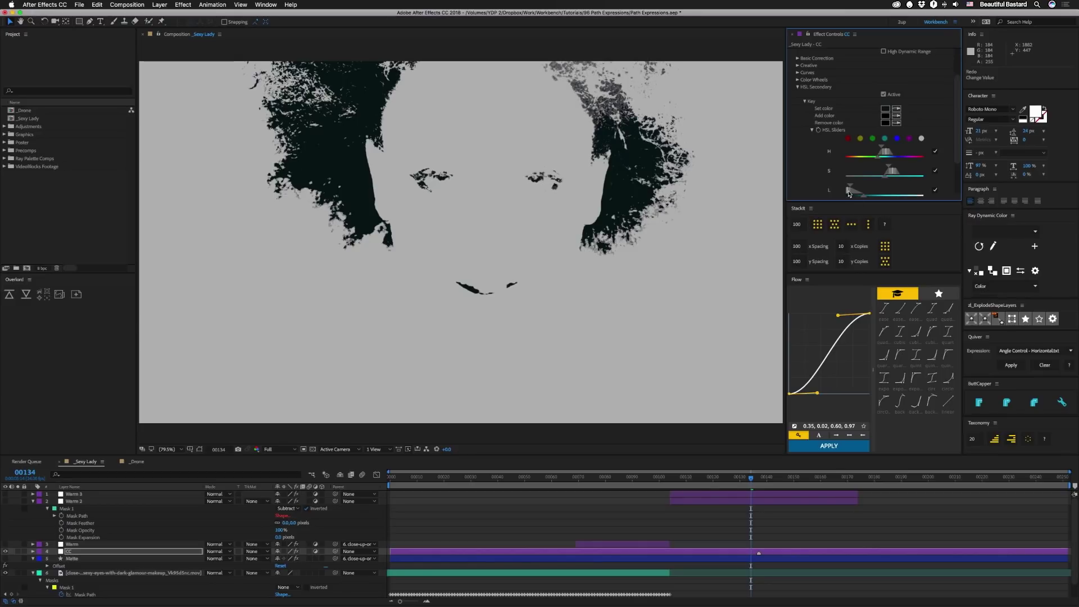
pyautogui.click(850, 189)
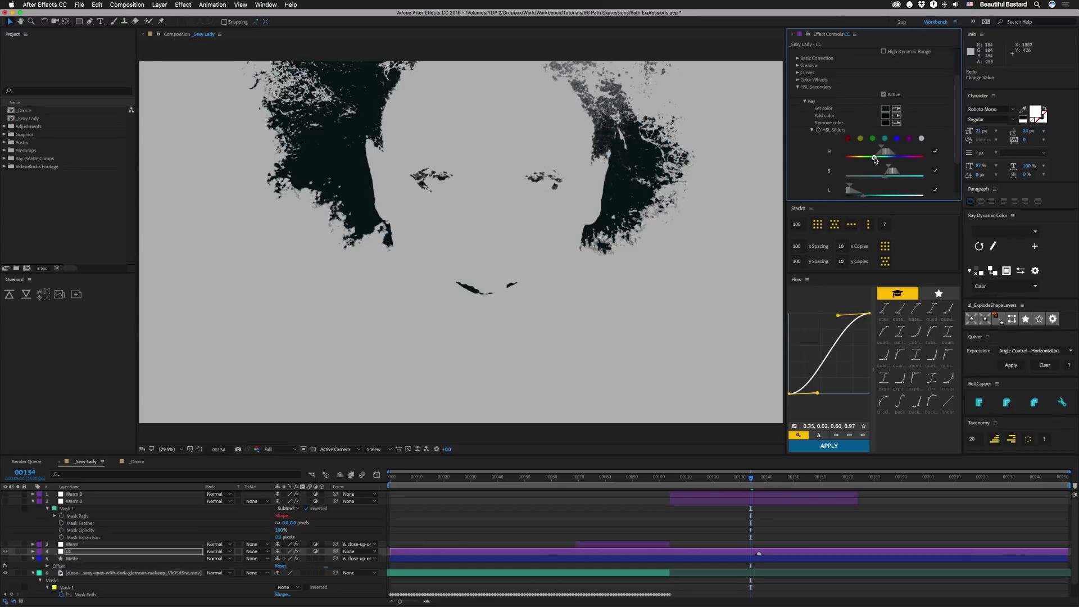
pyautogui.click(881, 178)
pyautogui.press('super+shift+z')
pyautogui.scroll(-3, 899, 157)
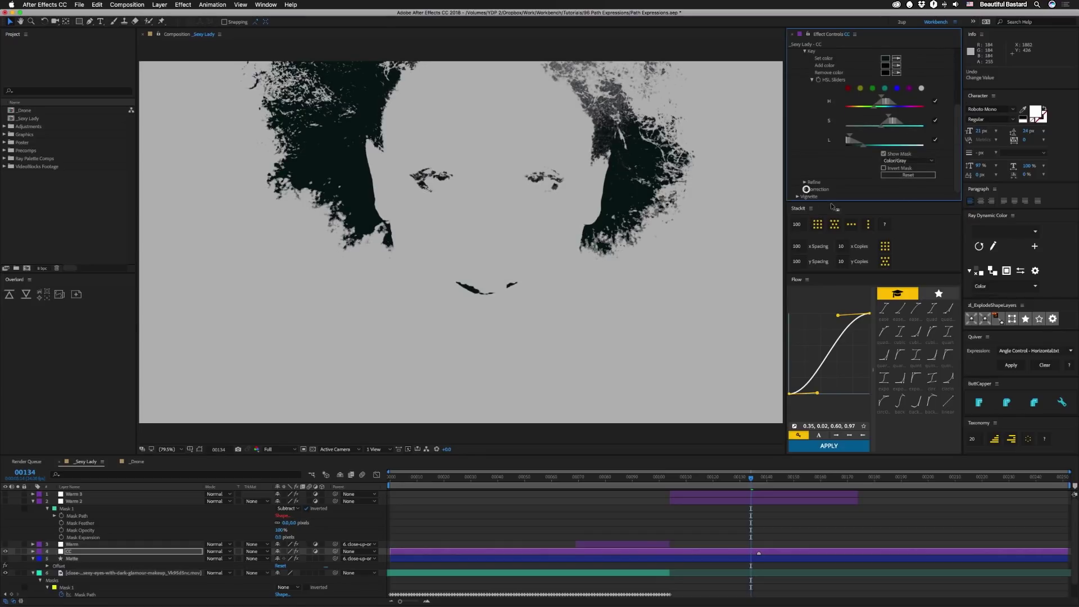
# Hide the key mask, warm the keyed hair slightly with the second Lumetri Color's HSL Secondary correction wheel, and collapse the effect.
pyautogui.click(806, 189)
pyautogui.scroll(-5, 880, 130)
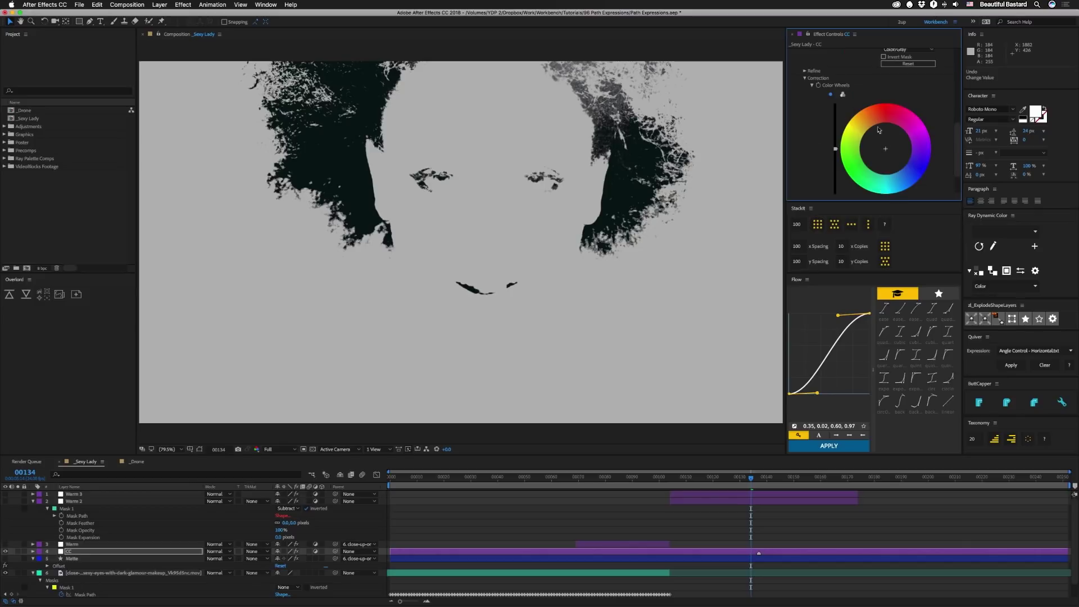
pyautogui.scroll(3, 958, 123)
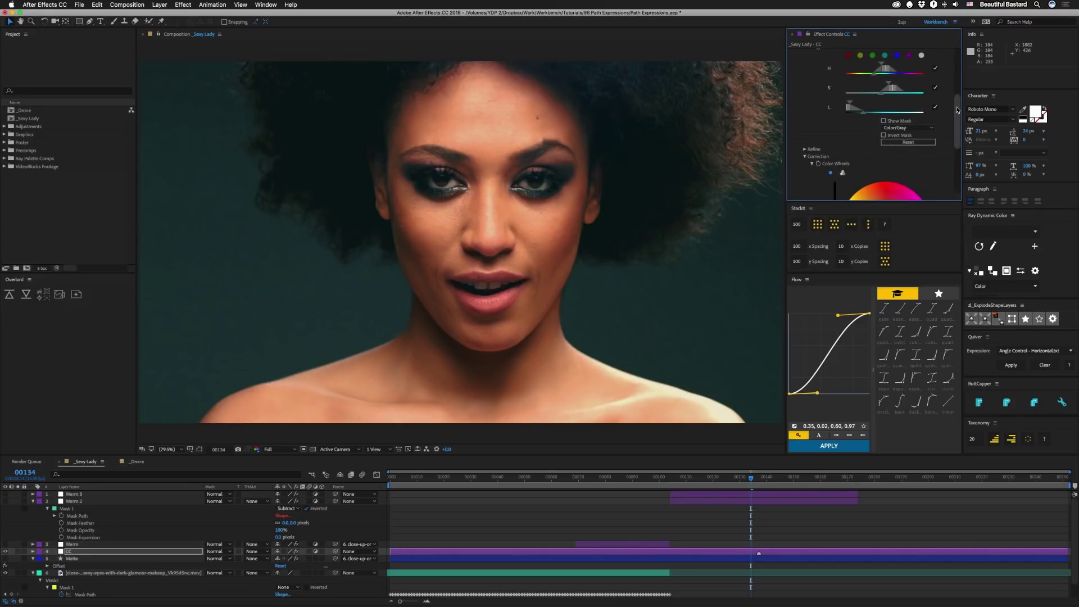
pyautogui.moveTo(958, 110); pyautogui.dragTo(955, 151)
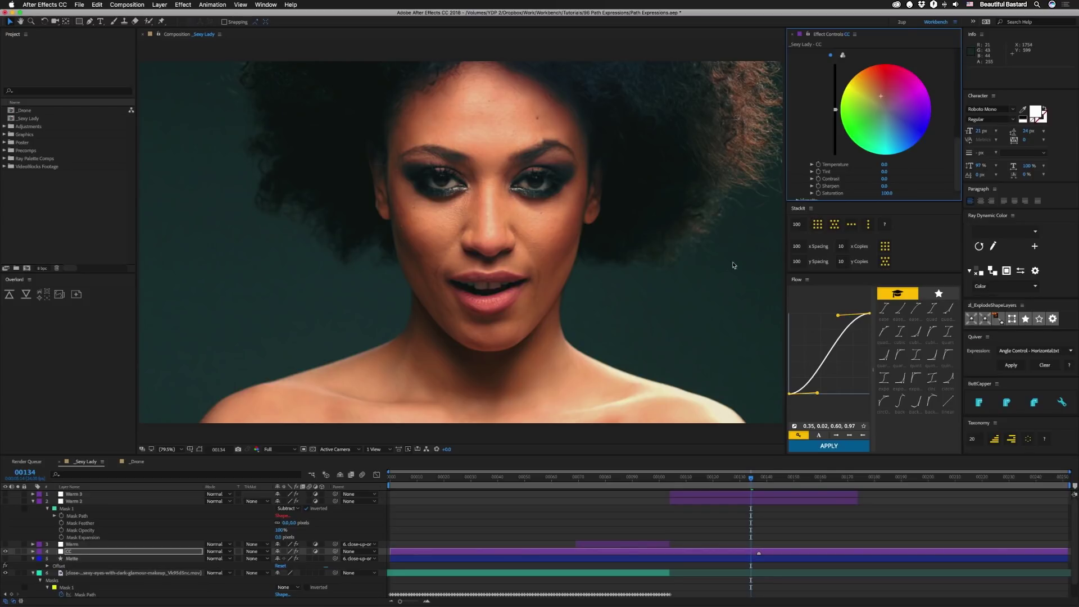
pyautogui.moveTo(958, 163); pyautogui.dragTo(957, 76)
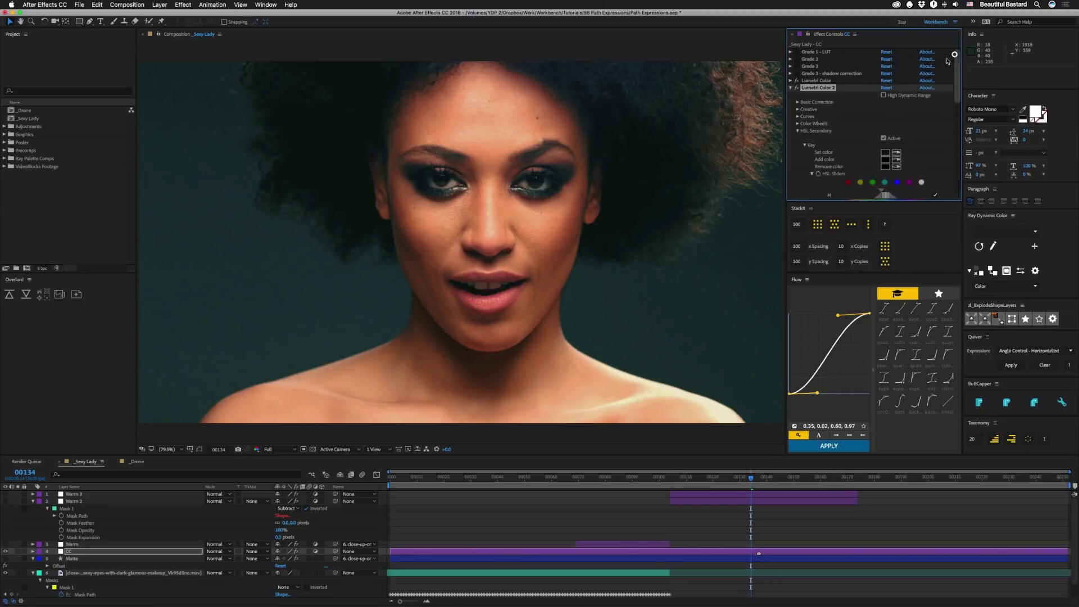
pyautogui.click(791, 88)
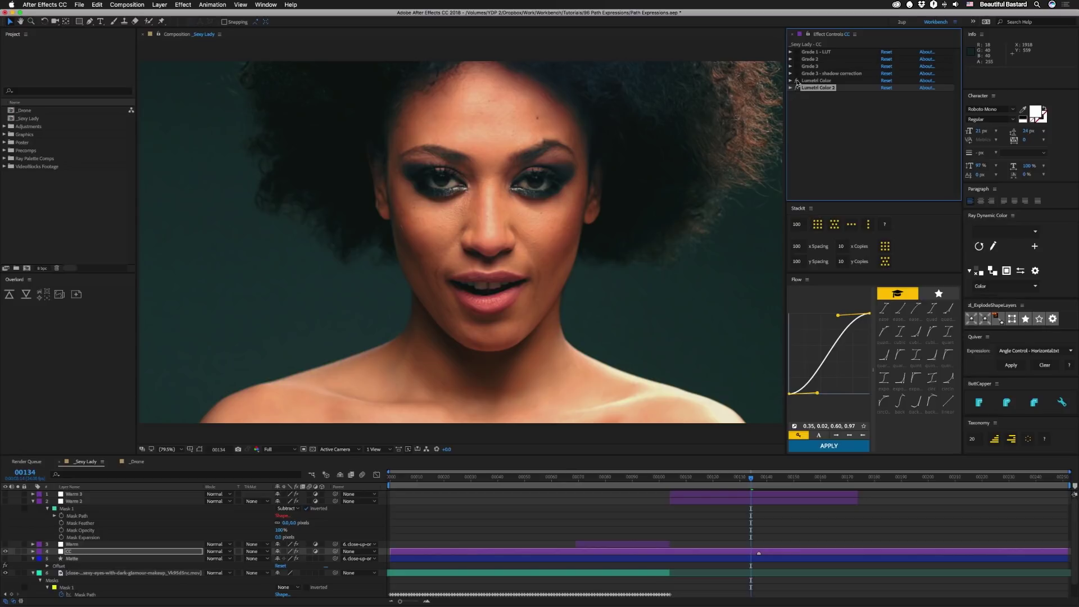
# Disable both Lumetri Color effects, enable Grade 3 and its shadow correction instead, and take a snapshot of that look.
pyautogui.click(797, 88)
pyautogui.moveTo(797, 73); pyautogui.dragTo(796, 66)
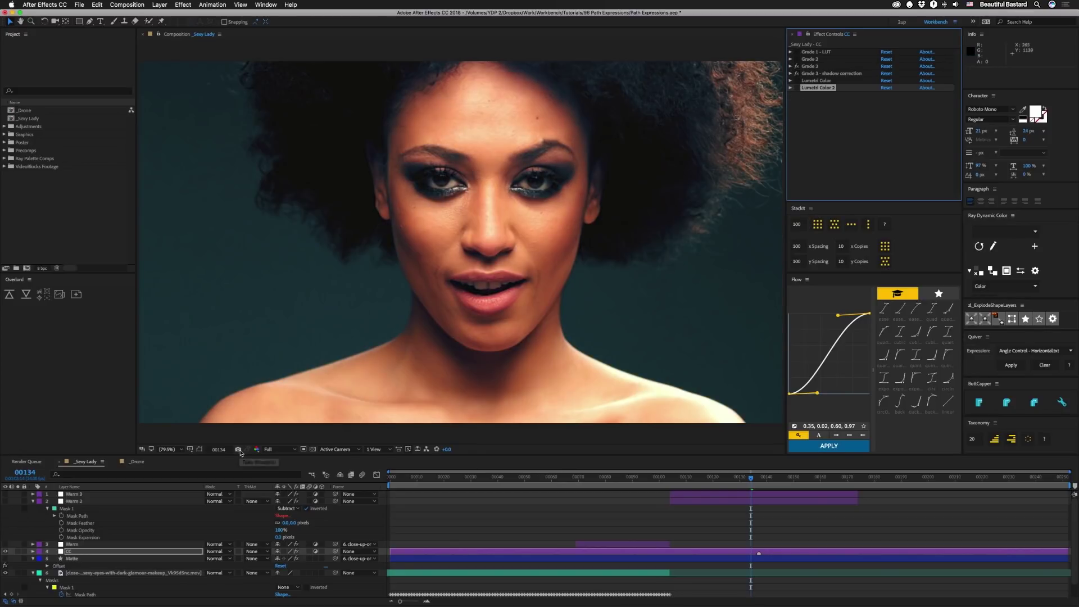
pyautogui.click(239, 449)
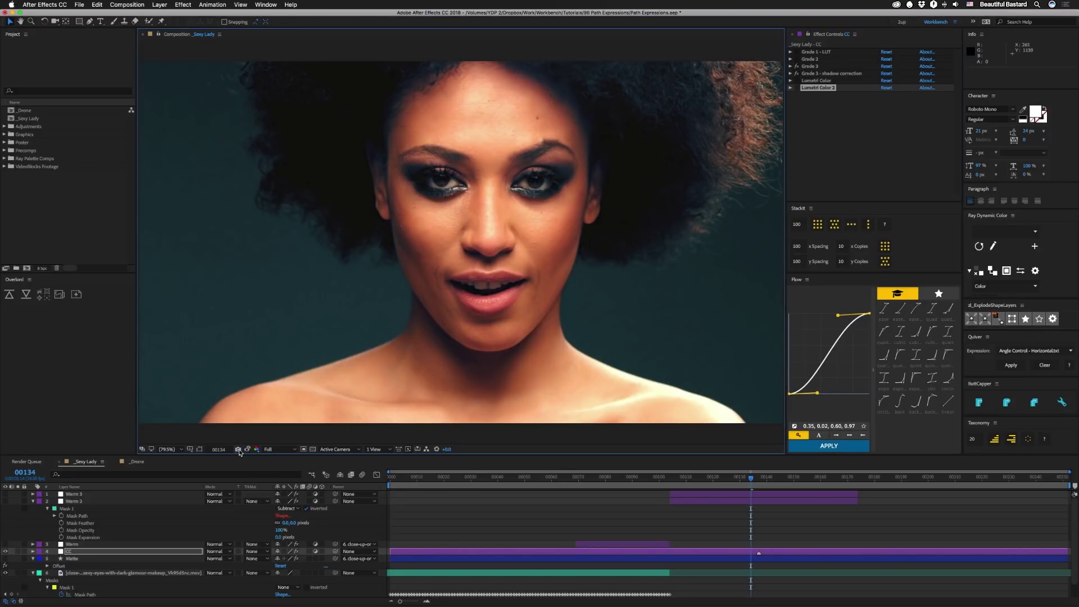
# Disable the Grade 3 effects, re-enable both Lumetri Color effects and compare the new grade against the snapshot.
pyautogui.click(797, 73)
pyautogui.click(797, 80)
pyautogui.click(796, 87)
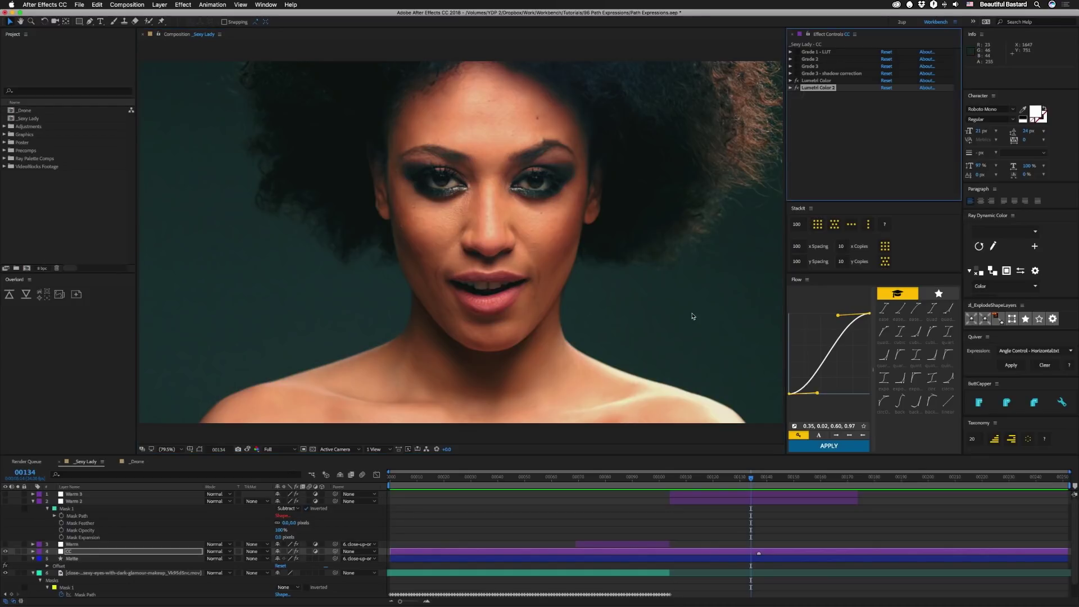
pyautogui.click(248, 451)
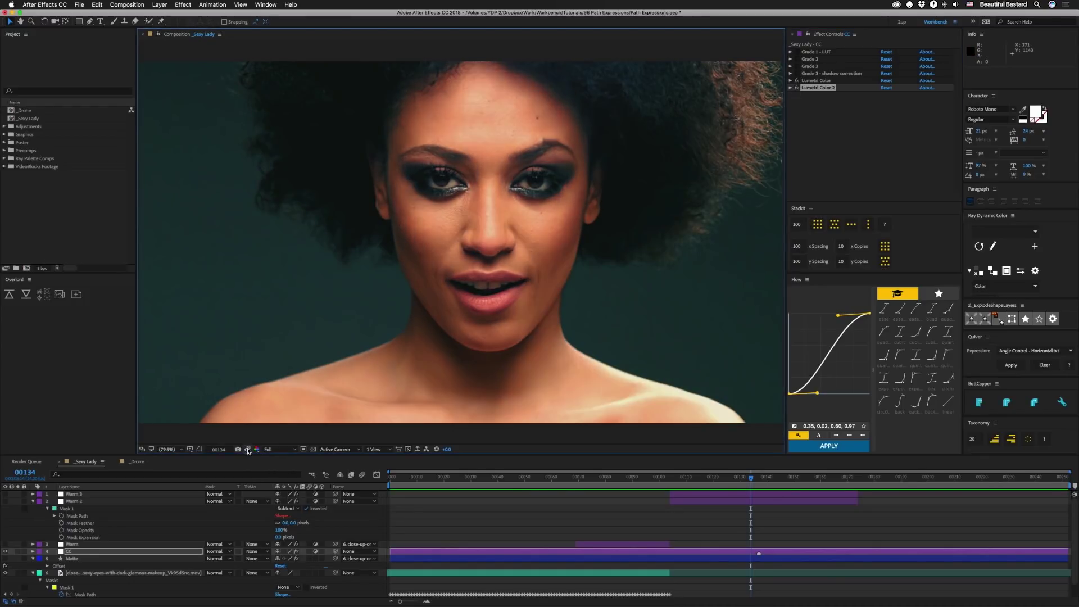
pyautogui.click(248, 450)
pyautogui.click(248, 450)
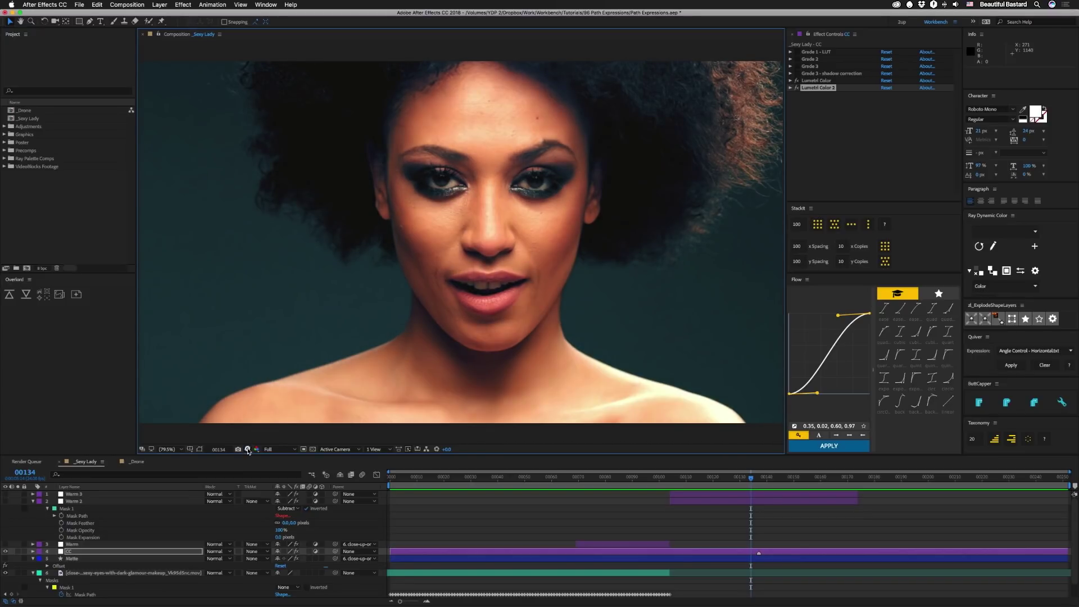
# Fine-tune the midtone, shadow and highlight wheels in the first Lumetri Color, checking the grade against the snapshot.
pyautogui.click(791, 88)
pyautogui.scroll(-6, 957, 135)
pyautogui.scroll(-3, 957, 135)
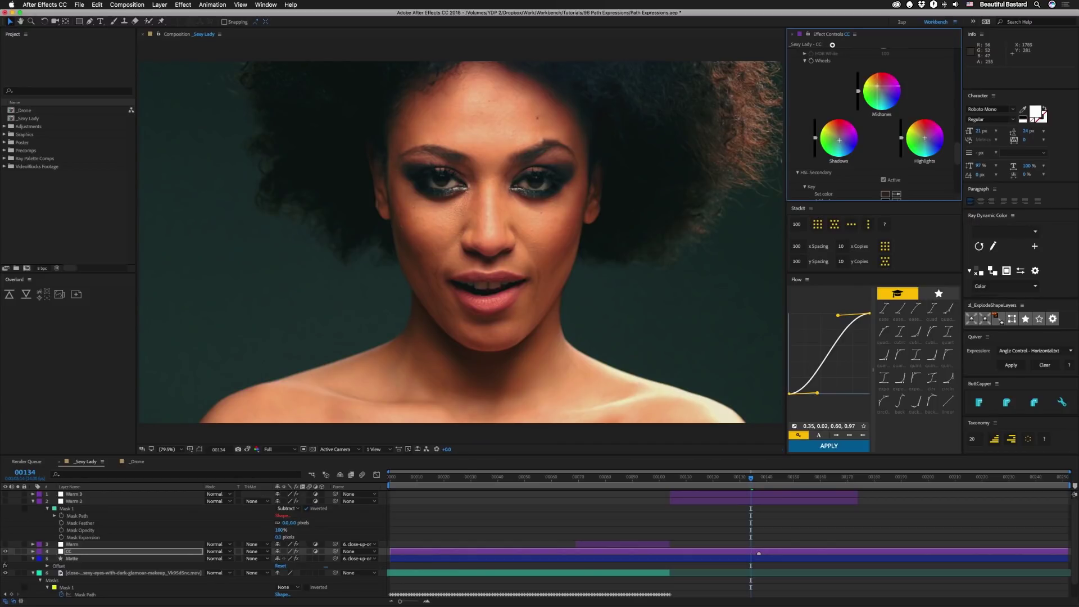
pyautogui.press('super+z')
pyautogui.moveTo(900, 114); pyautogui.dragTo(898, 99)
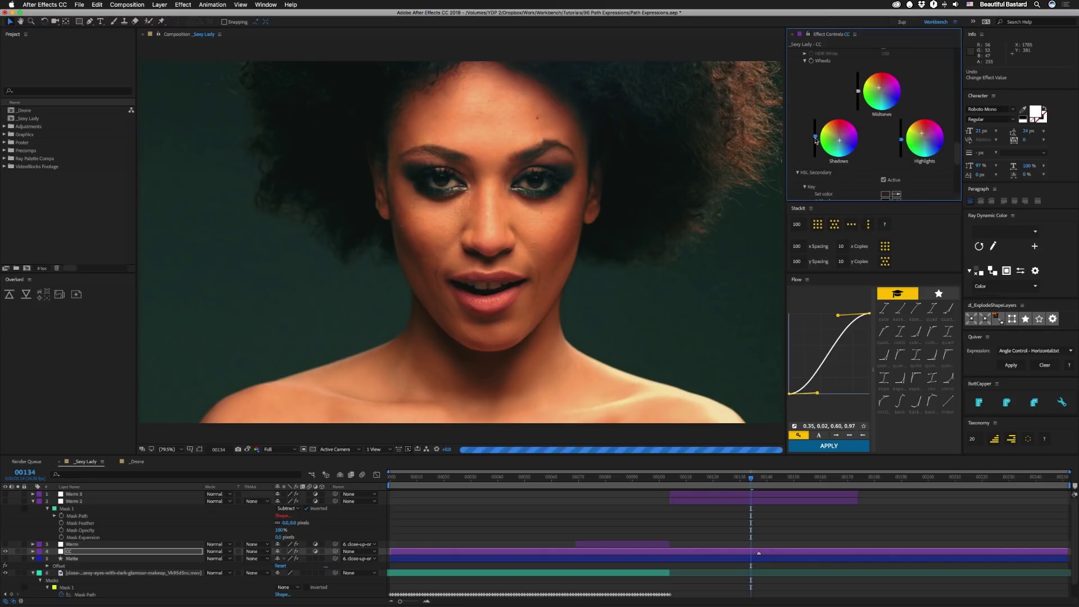
pyautogui.moveTo(816, 141); pyautogui.dragTo(816, 141)
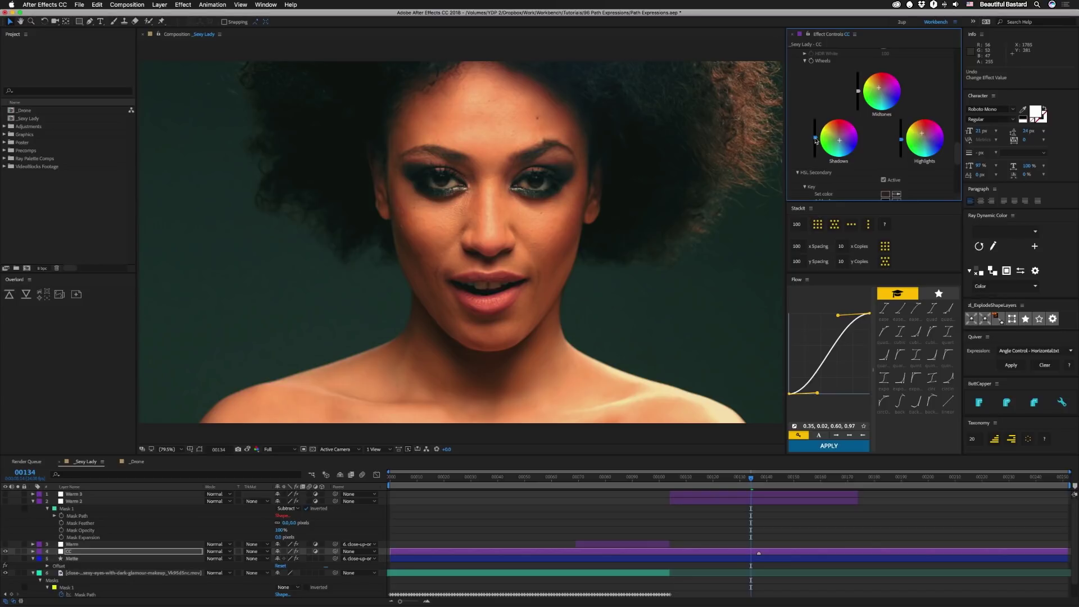
pyautogui.click(923, 134)
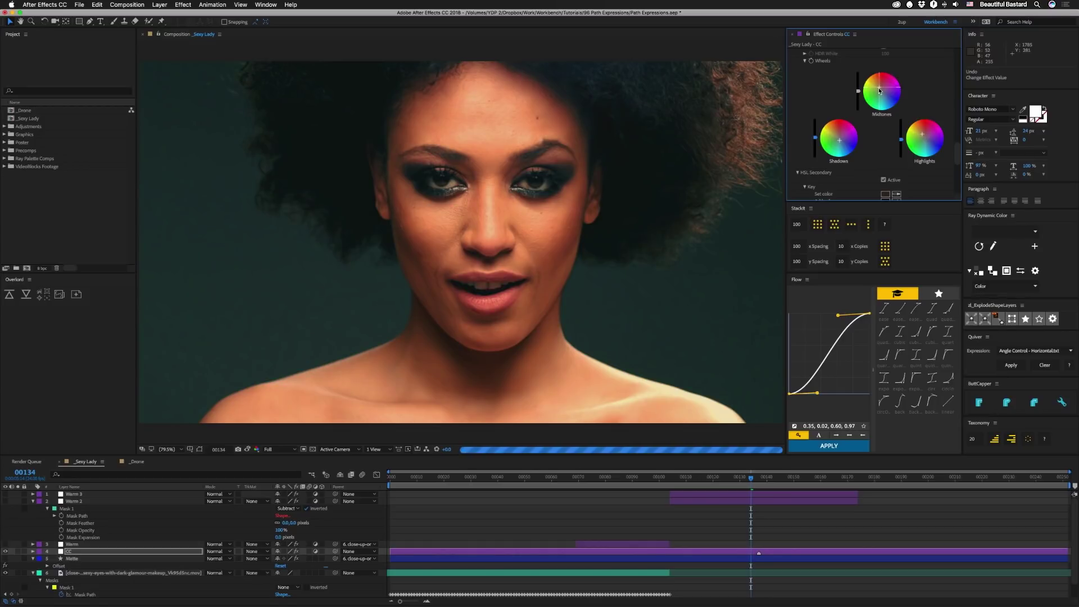
pyautogui.click(248, 450)
pyautogui.click(247, 450)
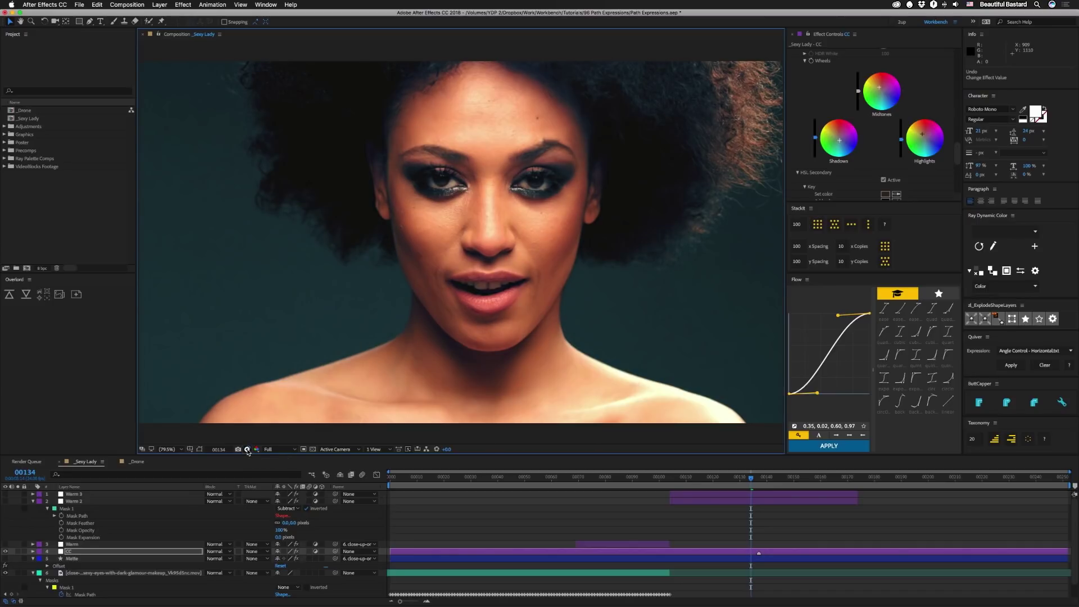
pyautogui.click(247, 450)
pyautogui.click(248, 450)
pyautogui.click(247, 450)
# Try setting the first Lumetri Color's Blacks to 0 in Basic Correction, and collapse the effect.
pyautogui.moveTo(957, 156); pyautogui.dragTo(957, 59)
pyautogui.click(885, 162)
pyautogui.write('0')
pyautogui.press('Return')
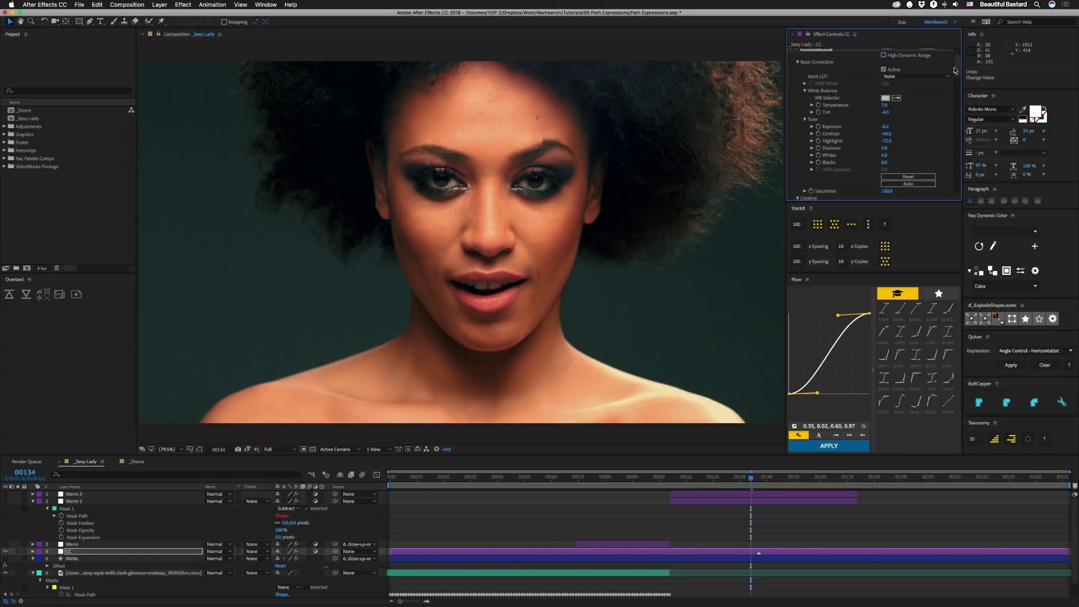
pyautogui.scroll(2, 803, 68)
pyautogui.click(790, 73)
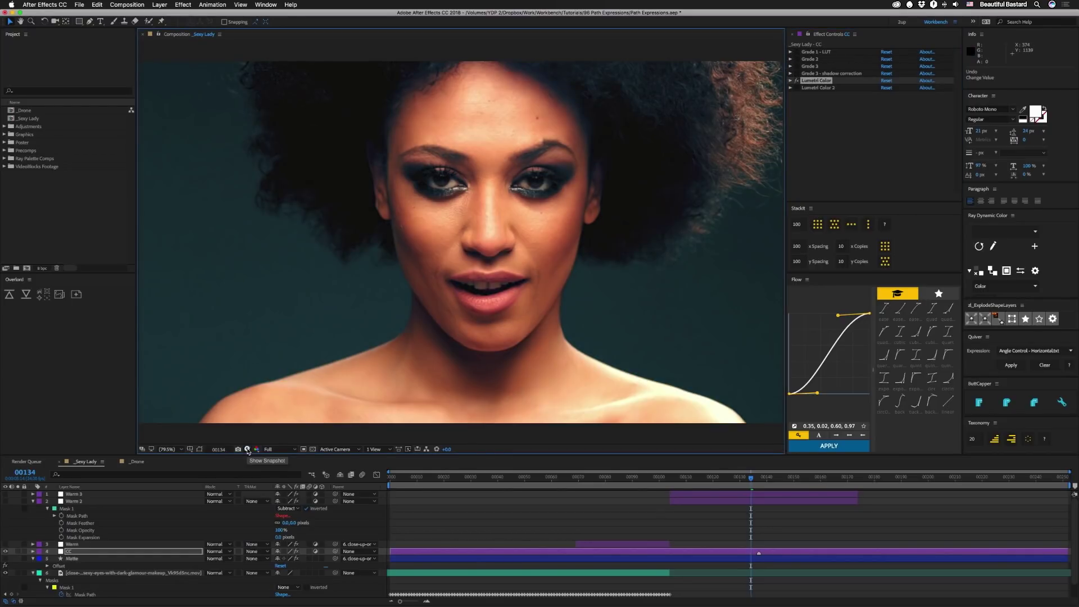
# Reopen the first Lumetri Color at its Color Wheels and compare the current grade with the snapshot.
pyautogui.click(790, 80)
pyautogui.scroll(-10, 899, 129)
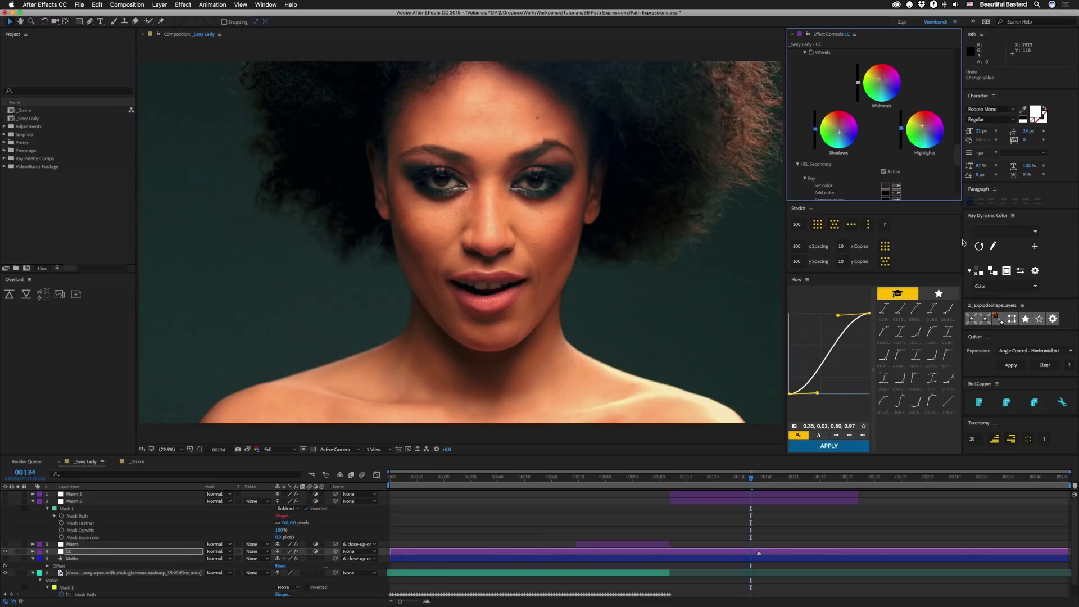
pyautogui.click(249, 451)
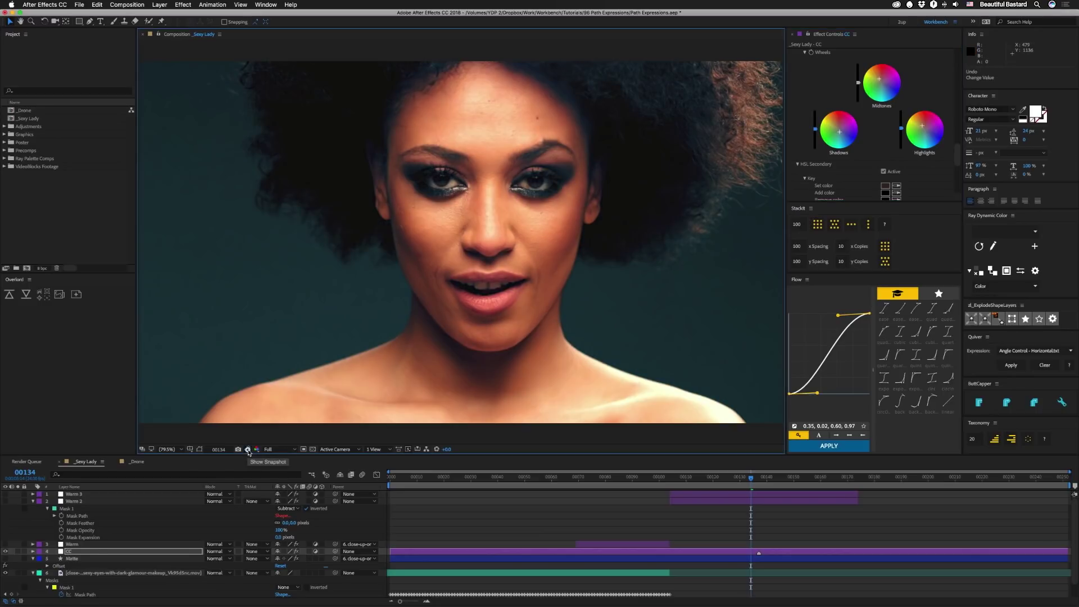
pyautogui.click(249, 451)
pyautogui.click(248, 451)
pyautogui.click(248, 452)
pyautogui.click(248, 451)
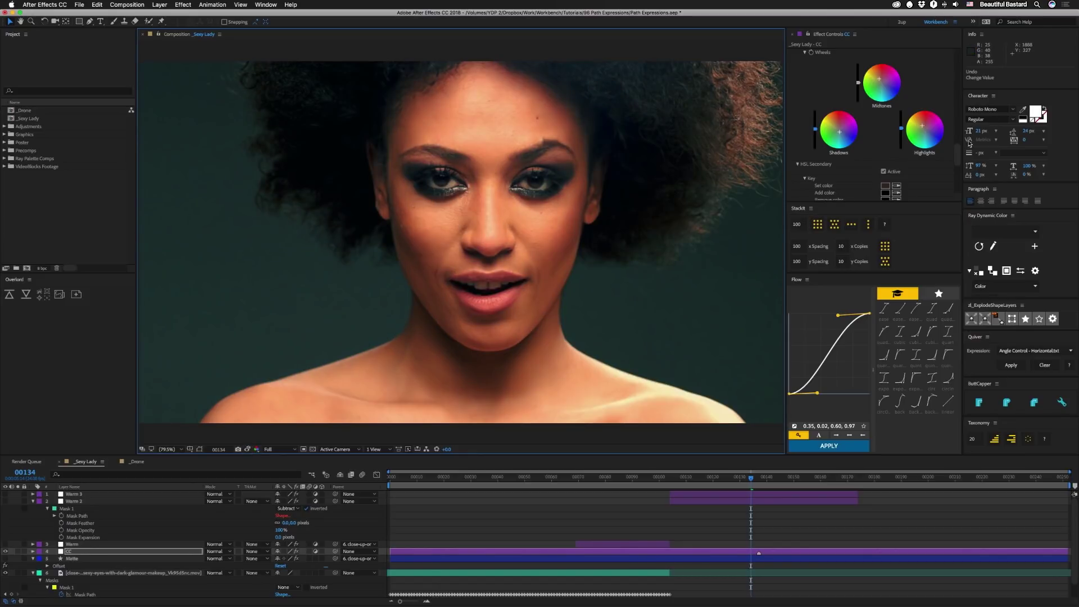
# Nudge the Split Toning Highlight Tint toward neutral and adjust the red RGB curve around its midtones.
pyautogui.scroll(5, 940, 108)
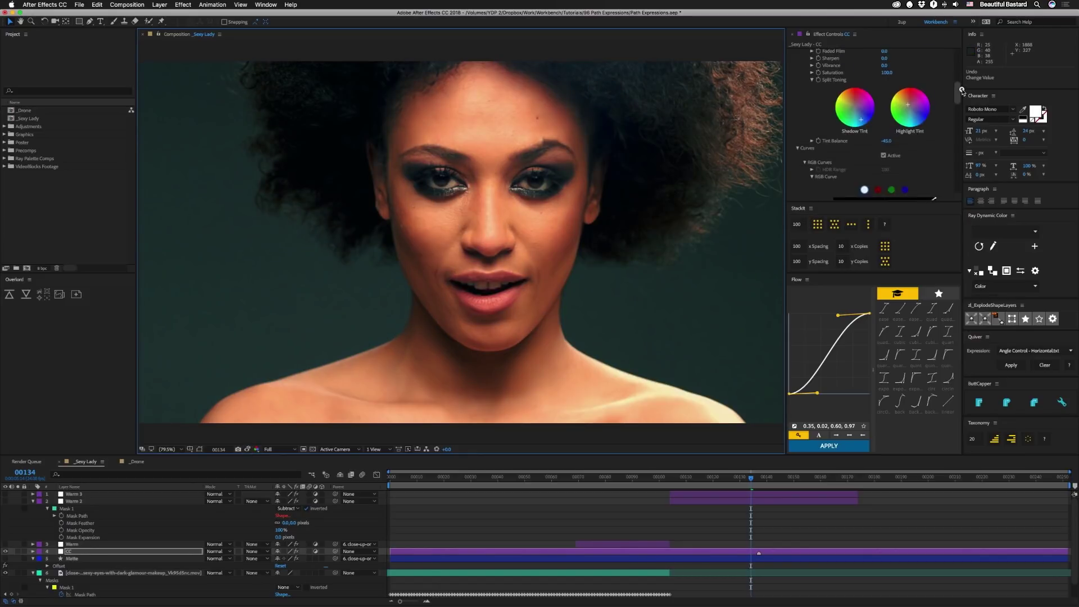
pyautogui.click(909, 112)
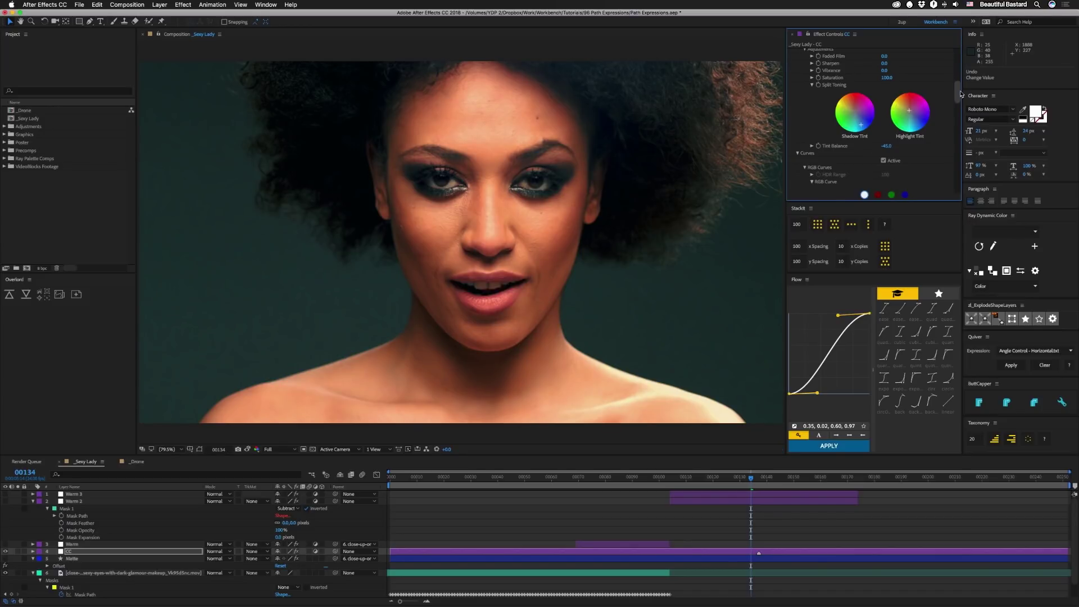
pyautogui.scroll(-4, 886, 146)
pyautogui.click(881, 87)
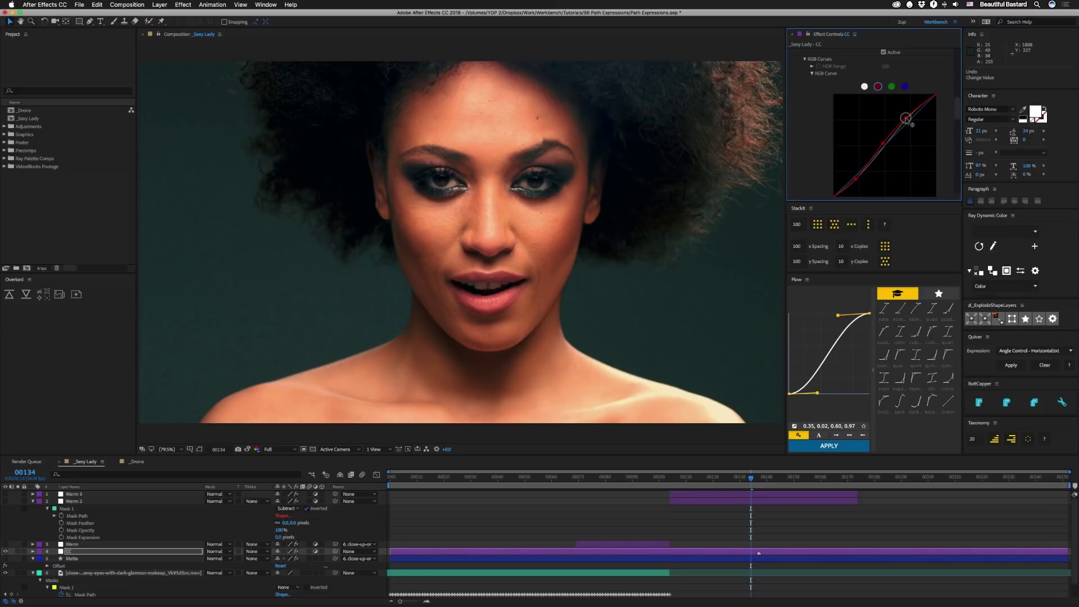
pyautogui.click(883, 144)
# Switch the RGB Curve to the green channel and adjust its midtone point very slightly.
pyautogui.click(891, 87)
pyautogui.click(887, 147)
pyautogui.moveTo(888, 148); pyautogui.dragTo(886, 146)
# Shape the blue RGB curve with midtone, highlight and shadow points, checking the colour against the snapshot.
pyautogui.click(905, 86)
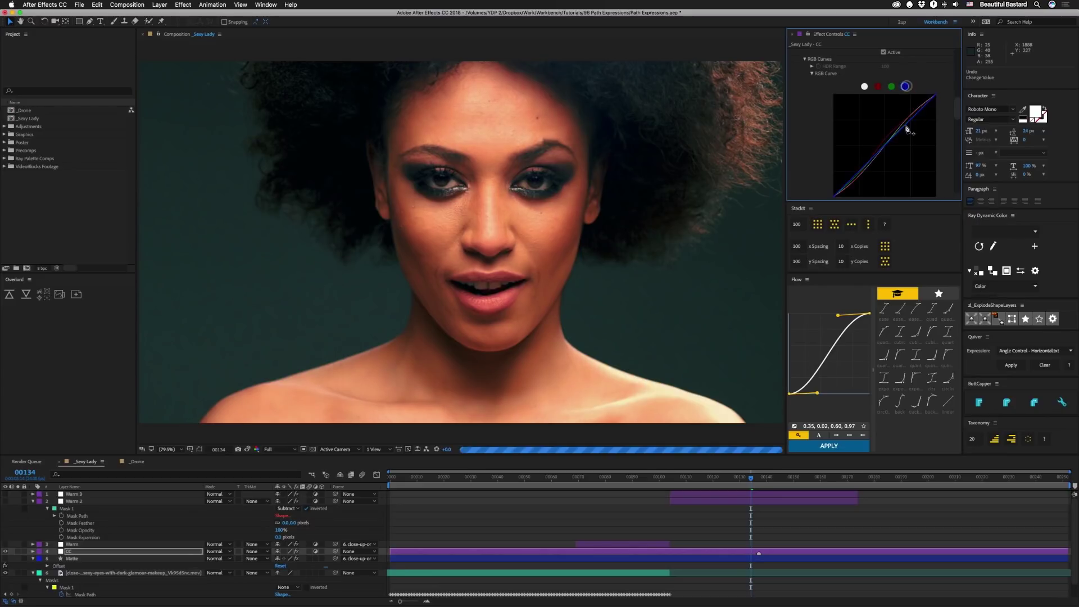
pyautogui.click(889, 148)
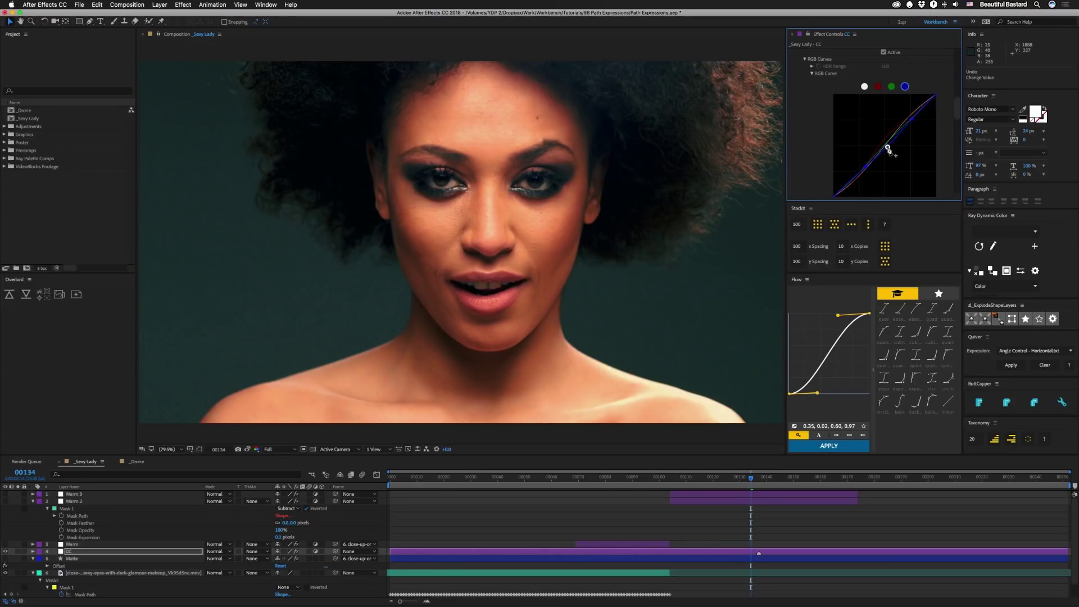
pyautogui.moveTo(888, 148); pyautogui.dragTo(889, 149)
pyautogui.click(912, 120)
pyautogui.click(870, 168)
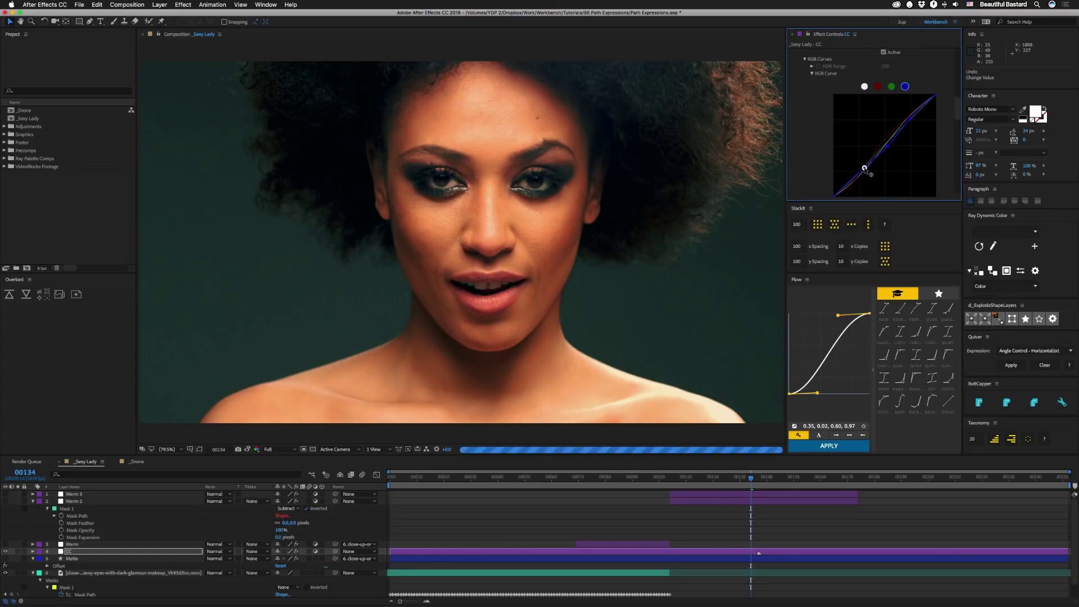
pyautogui.click(887, 145)
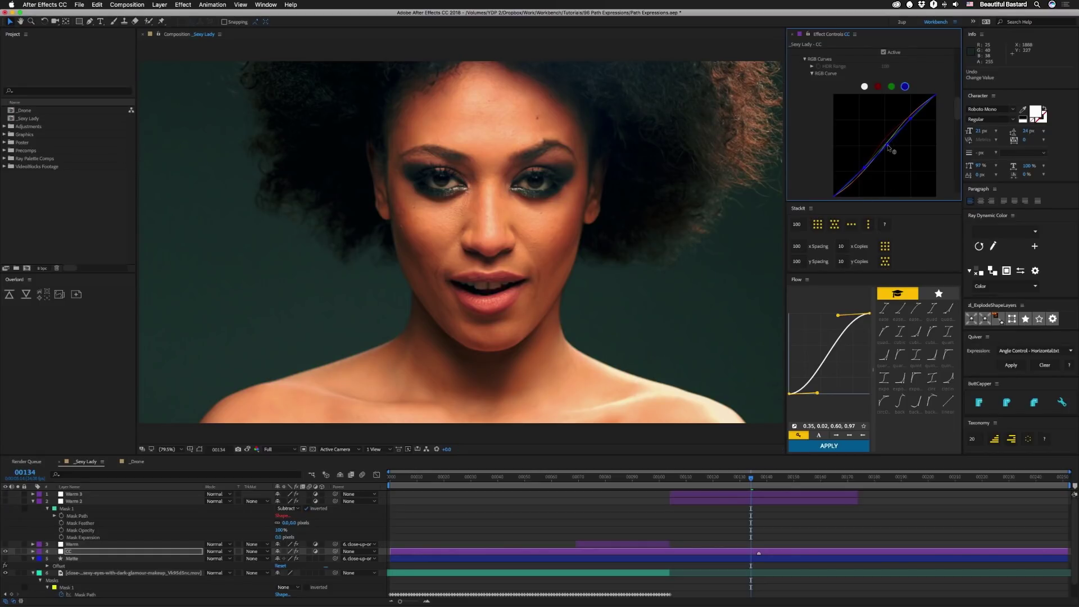
pyautogui.click(248, 449)
pyautogui.click(248, 450)
# Raise the black end of the blue curve slightly, add a low shadow point and compare with the snapshot.
pyautogui.click(833, 194)
pyautogui.click(834, 194)
pyautogui.moveTo(845, 187); pyautogui.dragTo(834, 196)
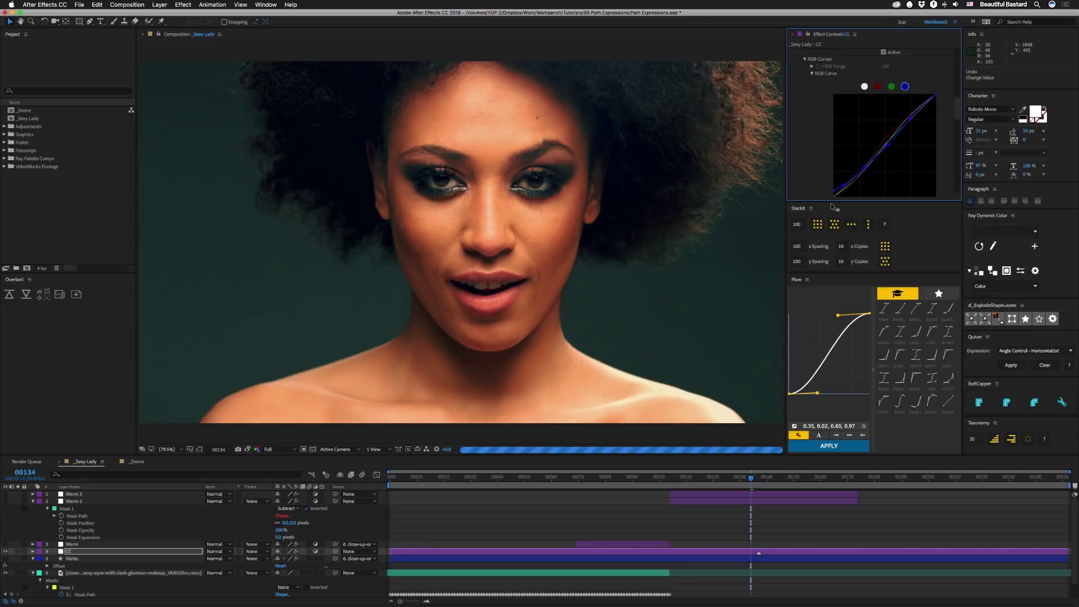
pyautogui.click(248, 449)
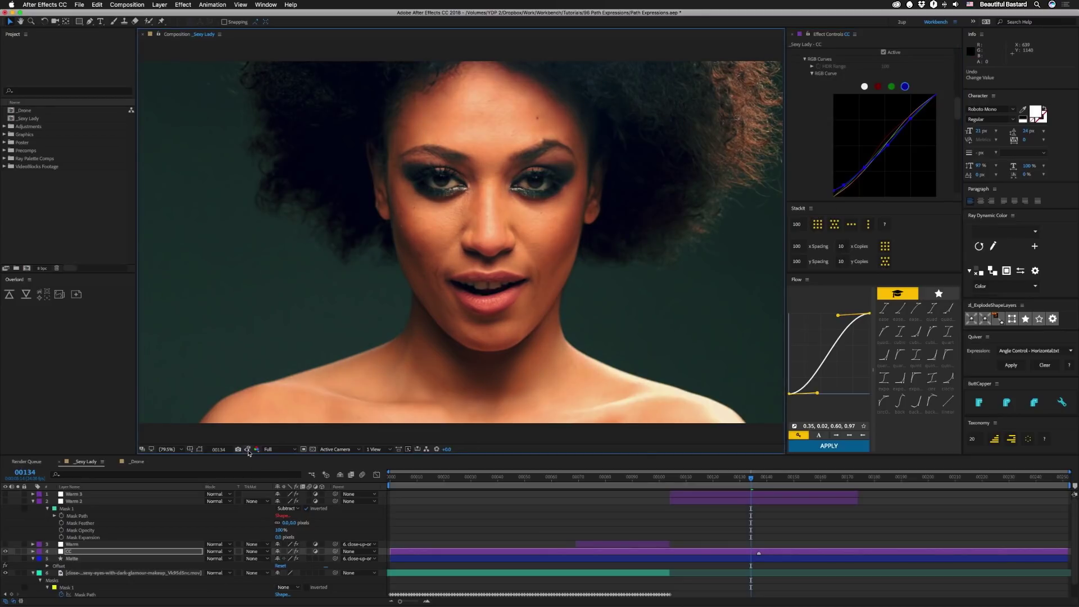
pyautogui.click(248, 450)
pyautogui.click(248, 450)
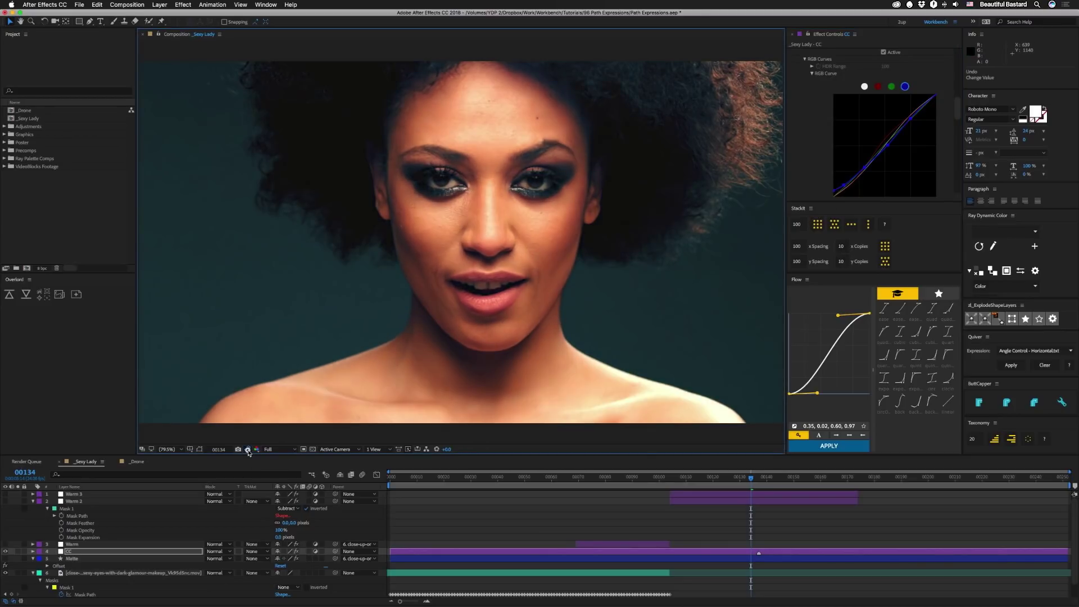
# Readjust the Highlight Tint in Split Toning so it sits close to the neutral centre of its wheel.
pyautogui.moveTo(962, 111)
pyautogui.mouseDown()
pyautogui.moveTo(957, 148)
pyautogui.moveTo(952, 110)
pyautogui.mouseUp()
pyautogui.scroll(5, 952, 110)
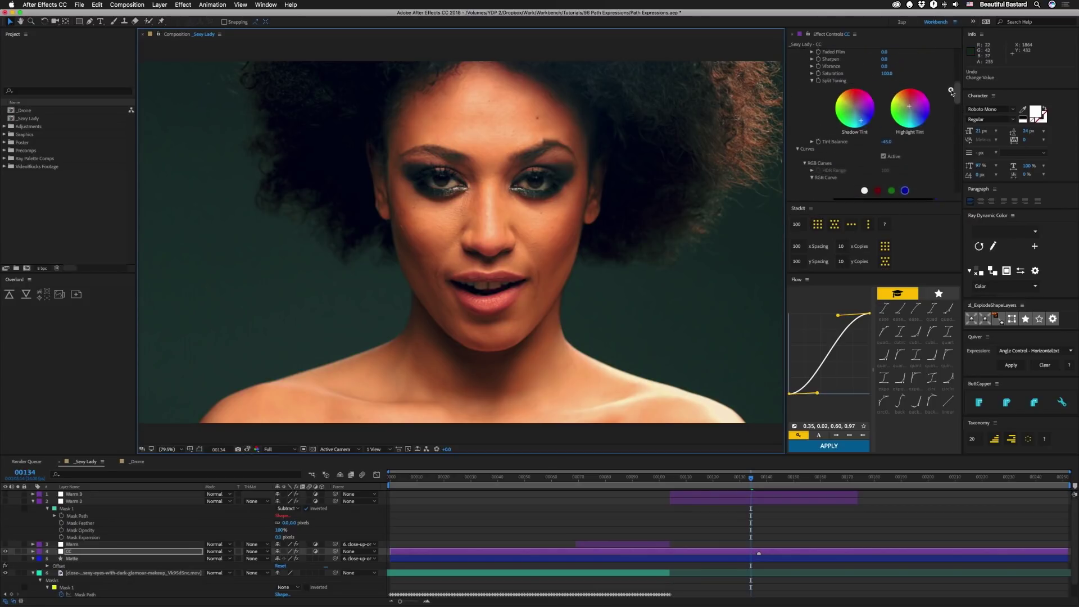
pyautogui.click(910, 121)
pyautogui.moveTo(916, 129)
pyautogui.mouseDown()
pyautogui.moveTo(926, 144)
pyautogui.moveTo(909, 121)
pyautogui.mouseUp()
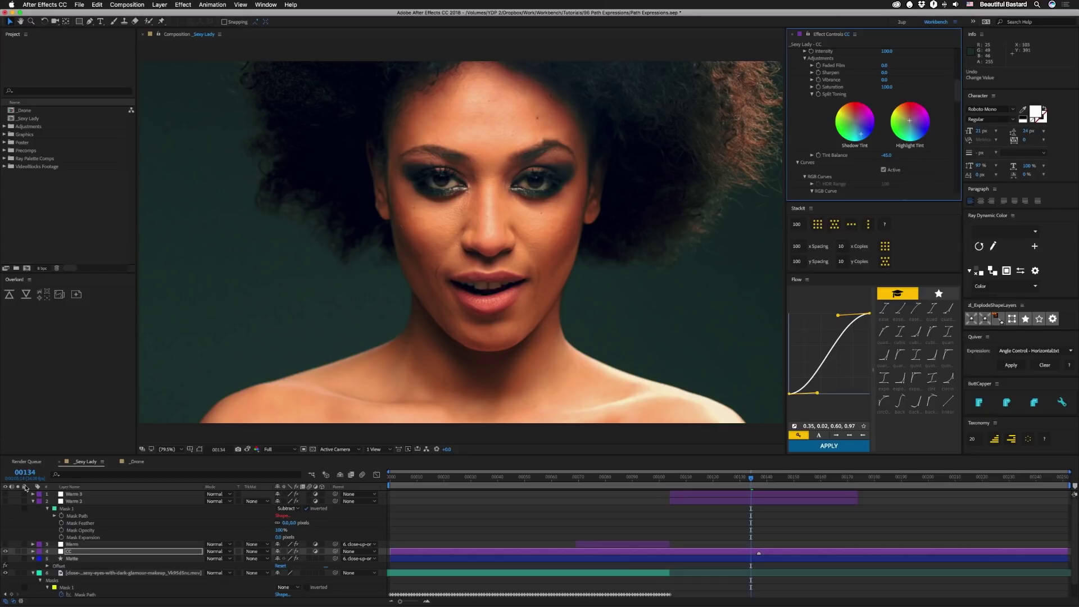
# Turn on the visibility of the Warm adjustment layers above CC and preview the graded composition.
pyautogui.moveTo(4, 550); pyautogui.dragTo(6, 501)
pyautogui.press('space')
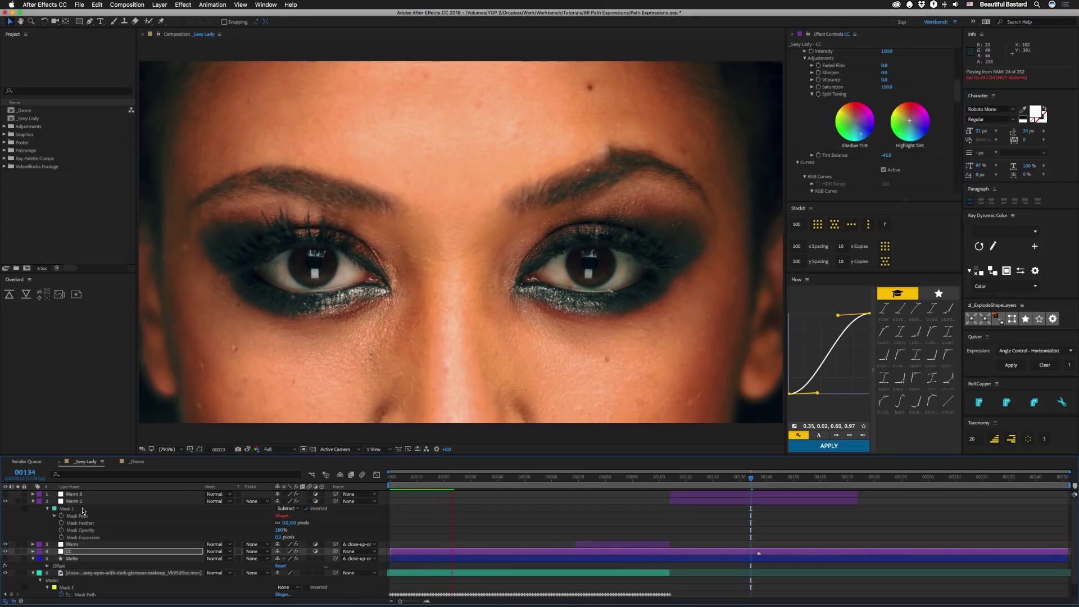